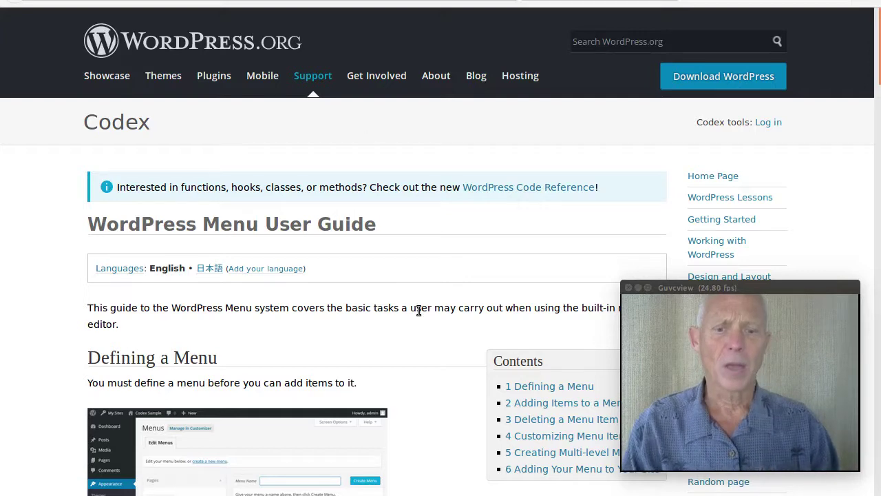
Read through the WordPress Menu User Guide, from defining a menu to creating multi-level menus.
scroll(47, 353, down, 3)
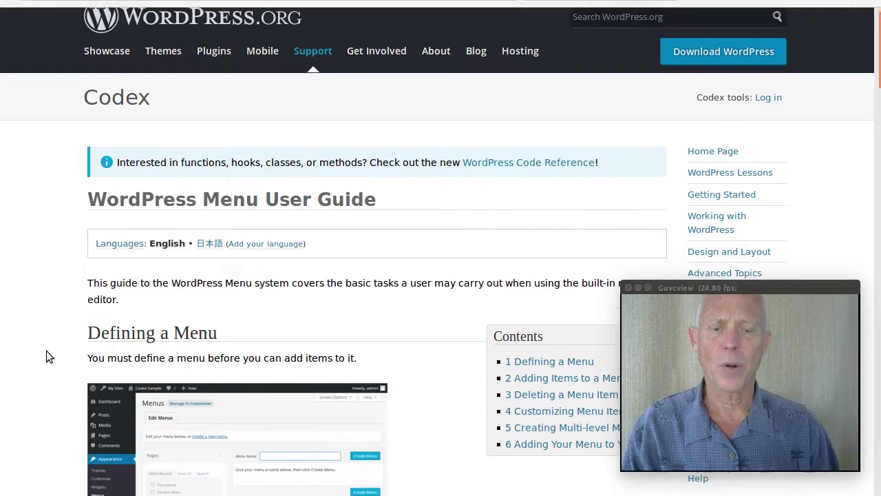
scroll(46, 351, down, 10)
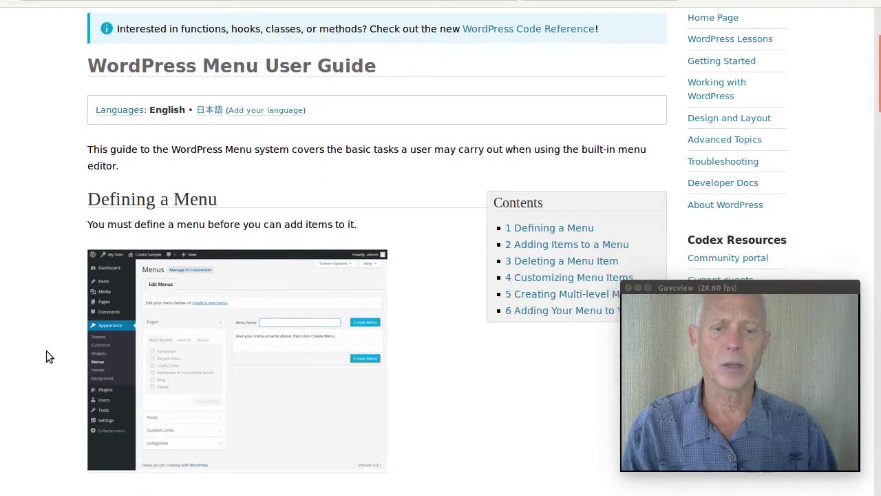
scroll(47, 351, down, 13)
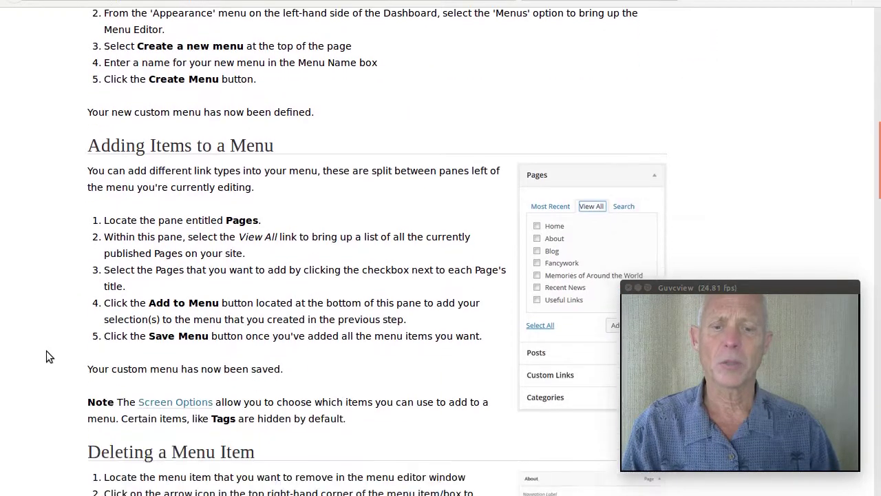
scroll(46, 353, down, 13)
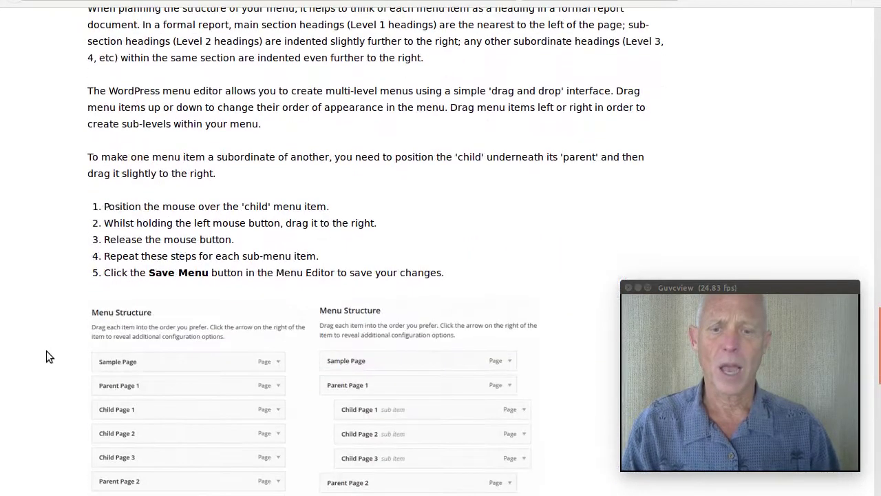
scroll(46, 353, up, 20)
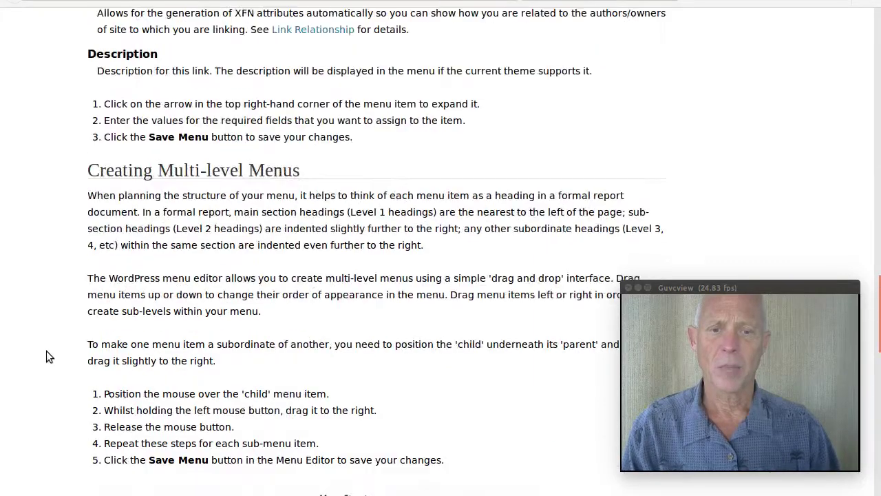
scroll(46, 355, up, 2)
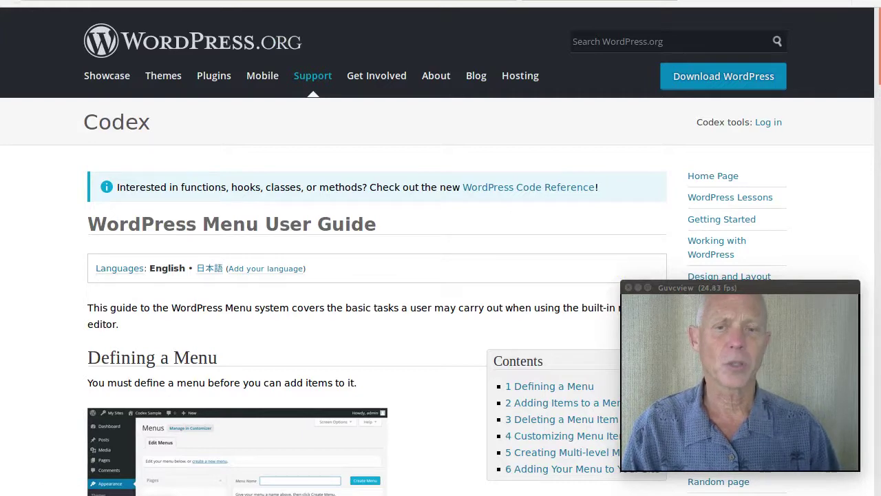
Switch to the Appearance Menus Screen Codex article and skim its sections, including Theme Locations.
key(ctrl+Tab)
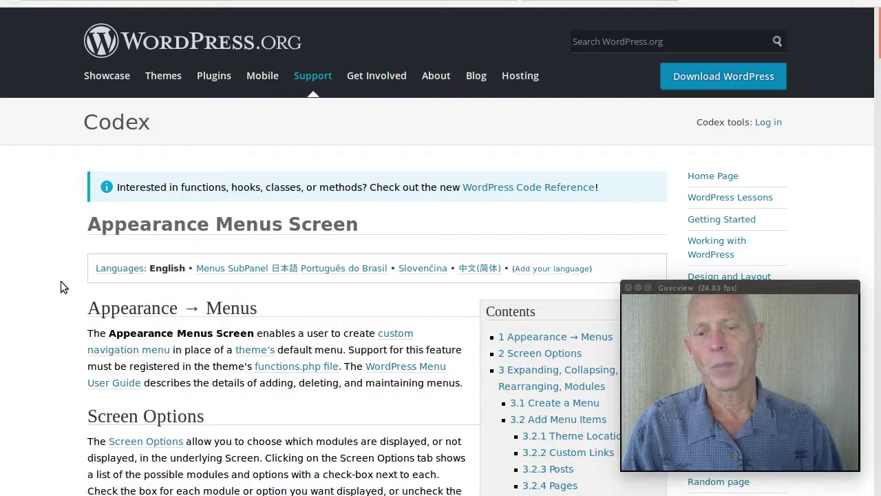
scroll(61, 280, down, 5)
scroll(61, 281, down, 10)
scroll(61, 285, down, 12)
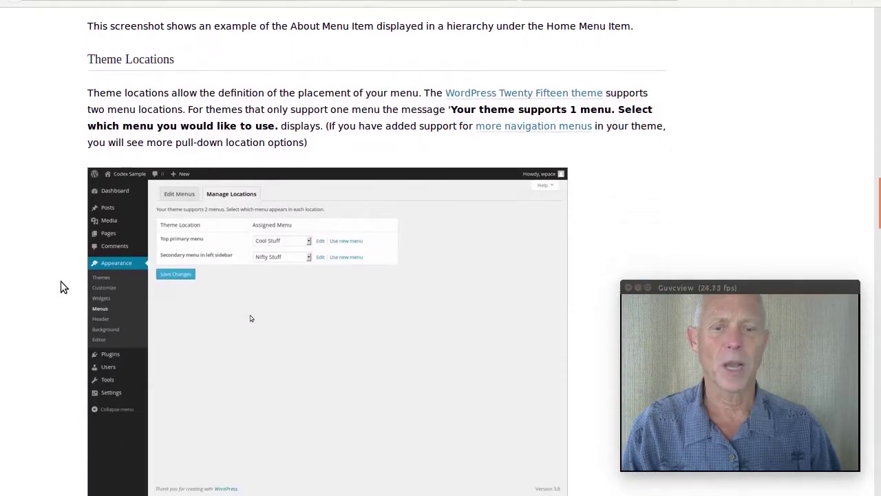
scroll(61, 282, down, 7)
scroll(61, 282, up, 20)
scroll(60, 286, up, 6)
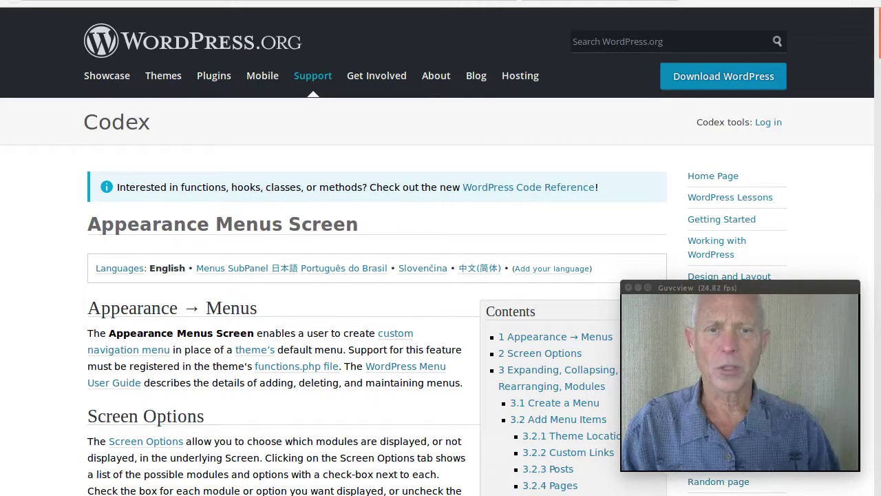
Switch to the 2nd Project Website prototype dashboard and open its Menus screen.
key(ctrl+Tab)
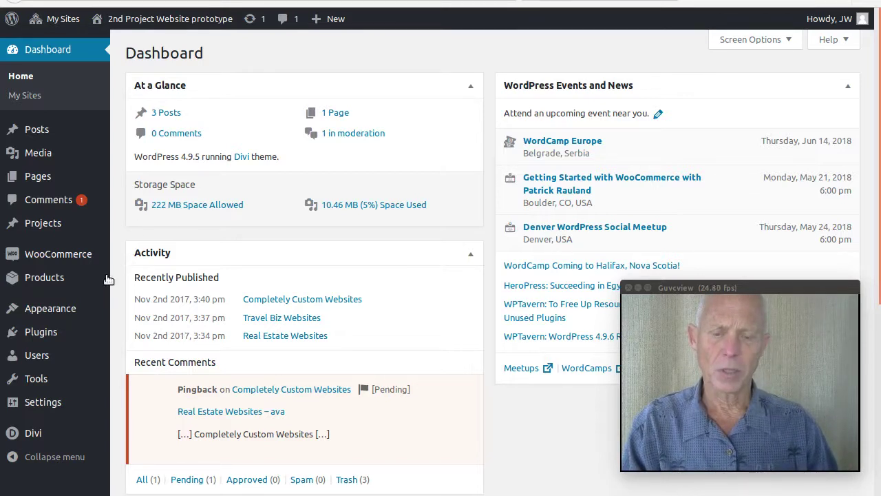
mouse_move(48, 310)
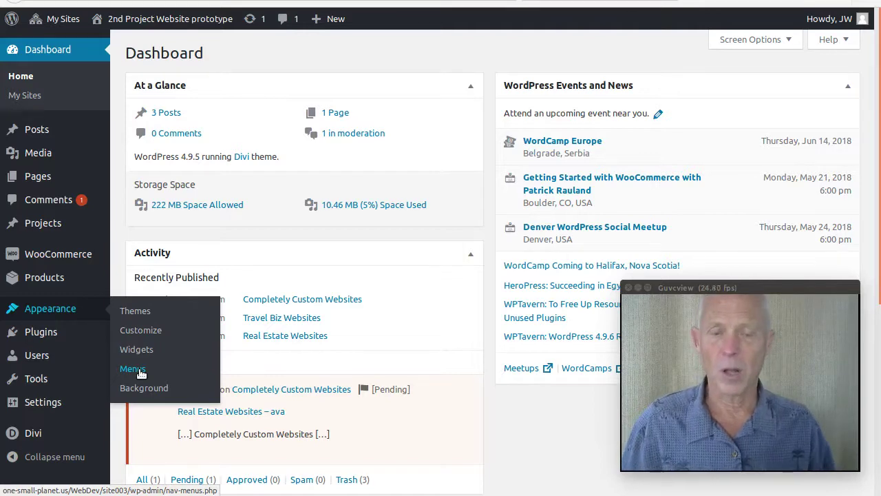
click(139, 370)
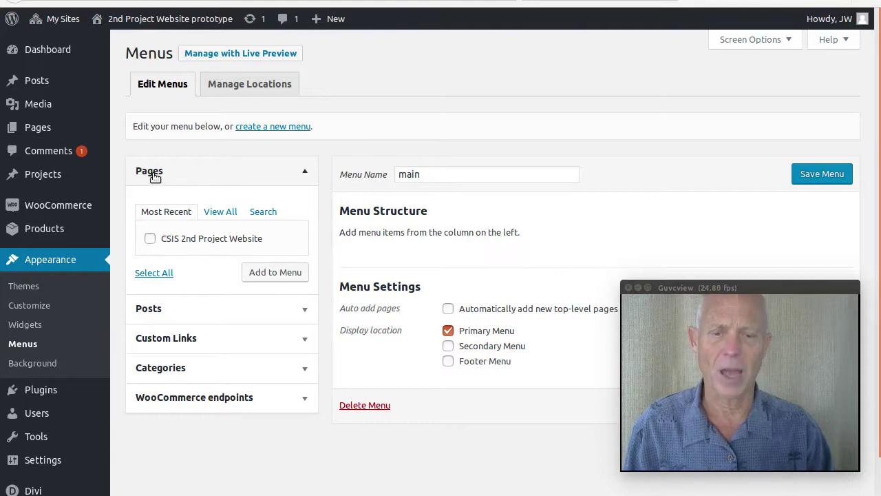
Examine the posts and pages available as menu items and the theme's menu location assignments.
click(151, 309)
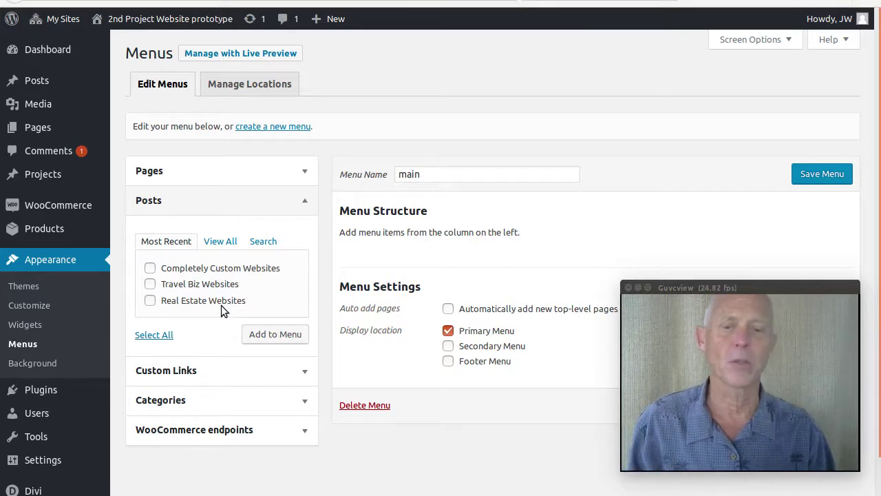
click(163, 175)
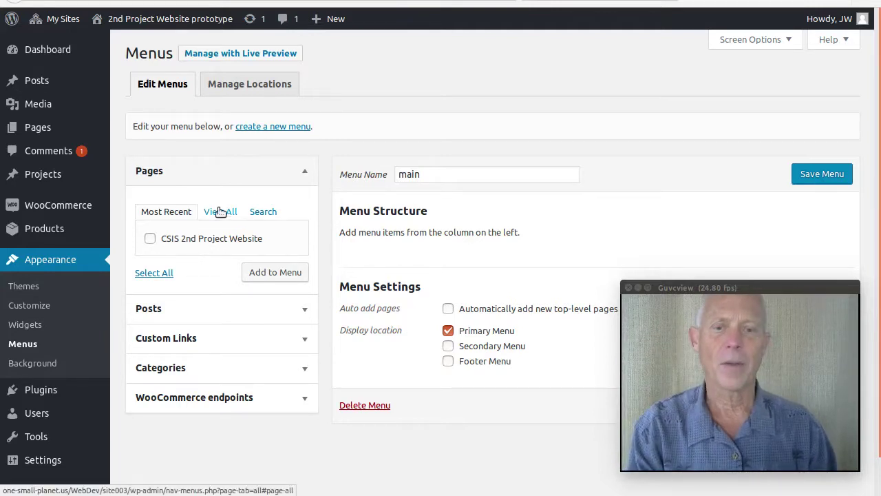
click(231, 89)
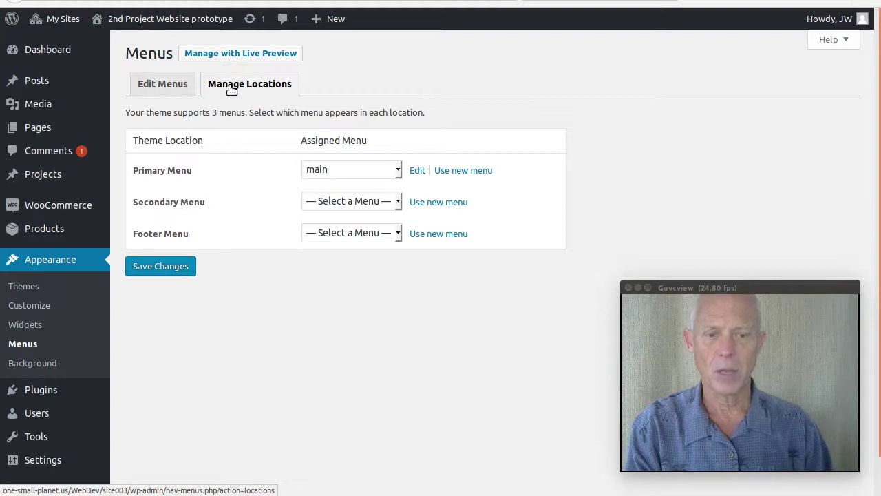
click(164, 90)
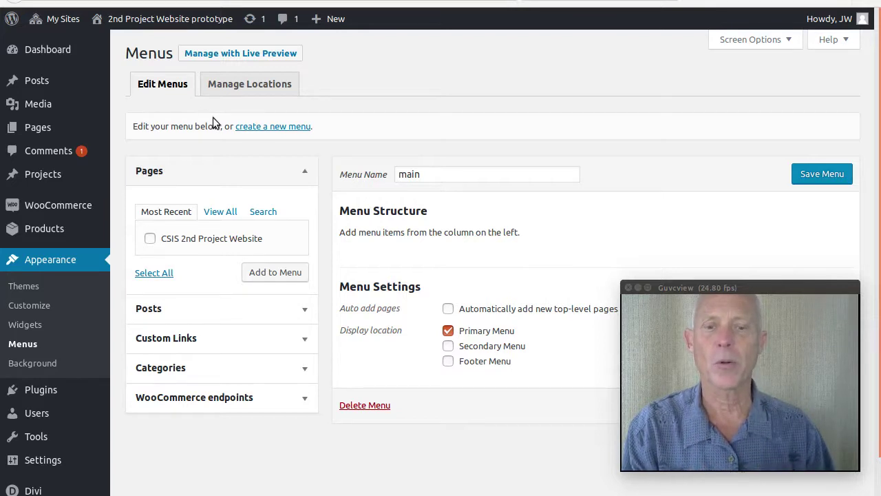
Create a new menu named test-menu.
click(256, 129)
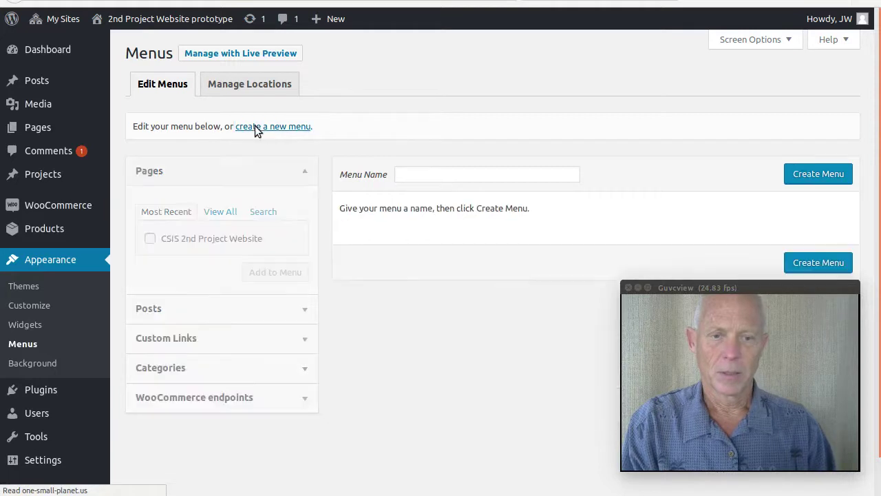
click(421, 177)
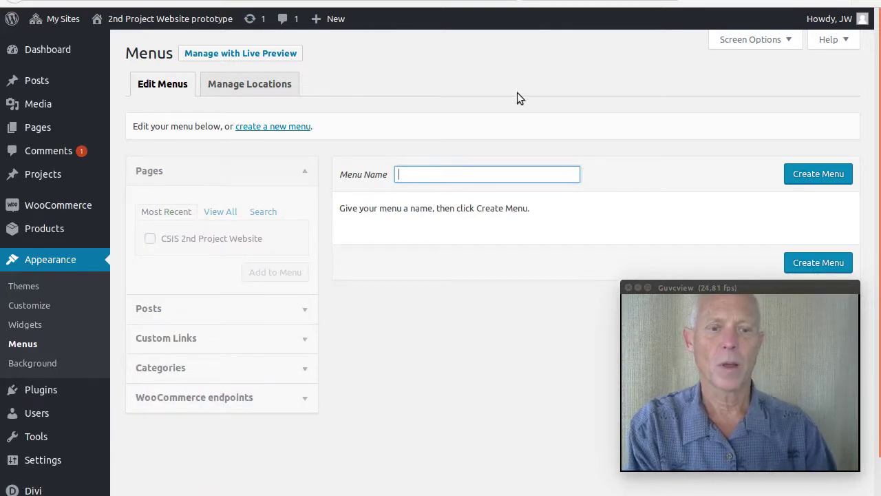
text(test-)
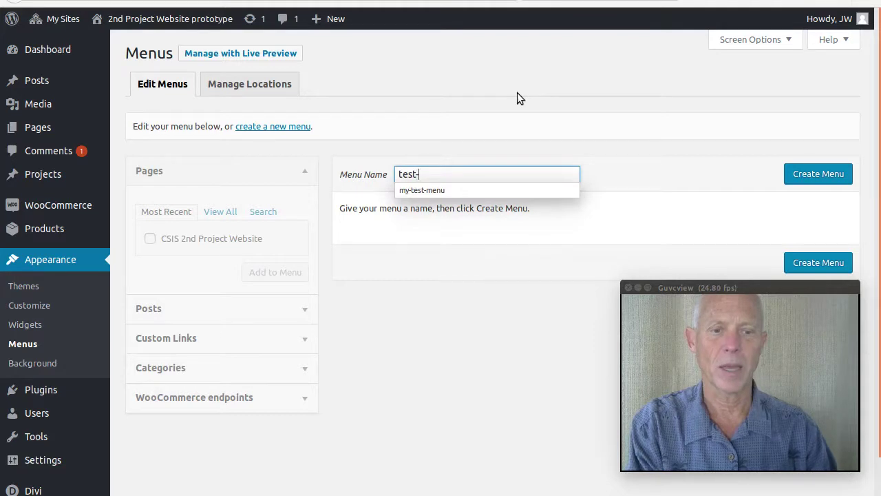
text(menu)
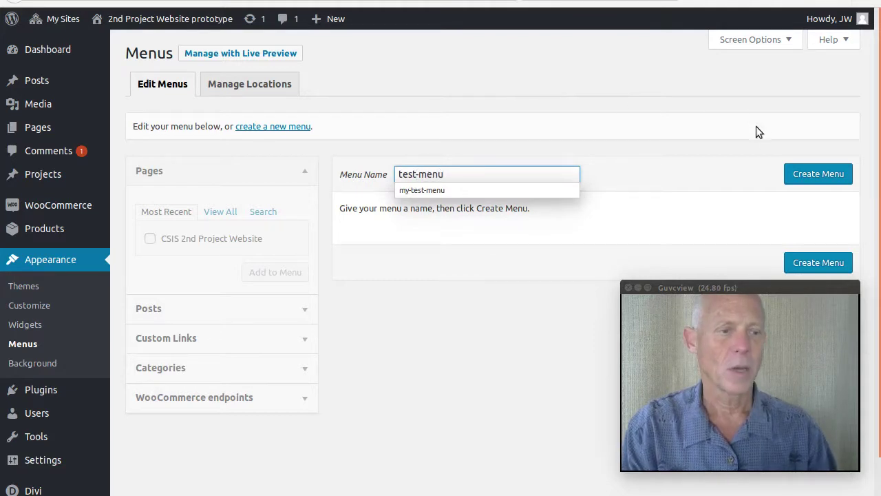
click(807, 172)
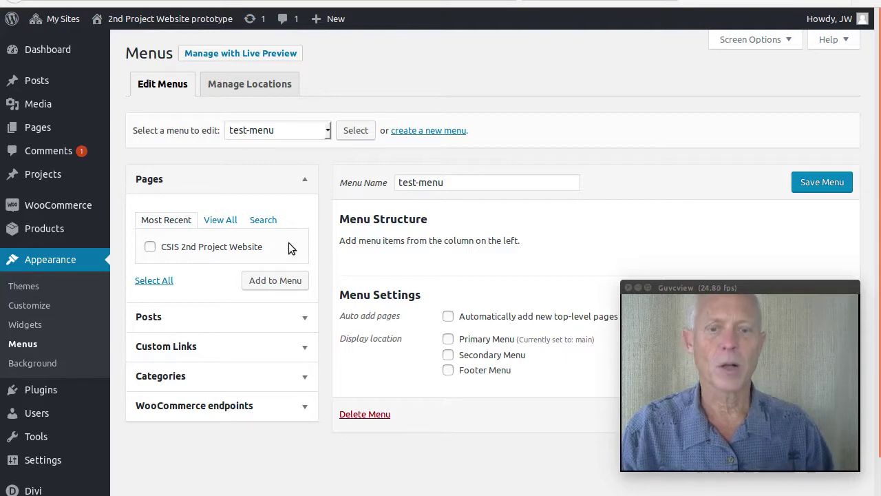
Add the CSIS 2nd Project Website page and the Completely Custom, Travel Biz and Real Estate Websites posts to test-menu.
click(151, 248)
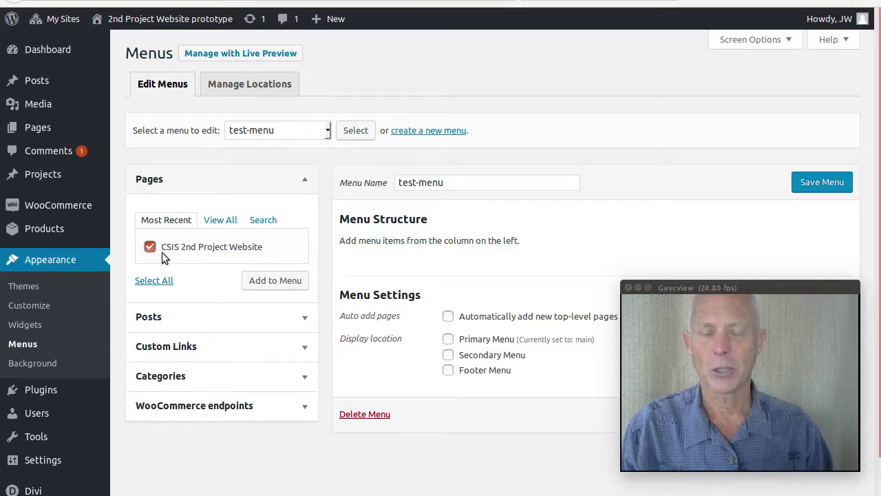
click(274, 282)
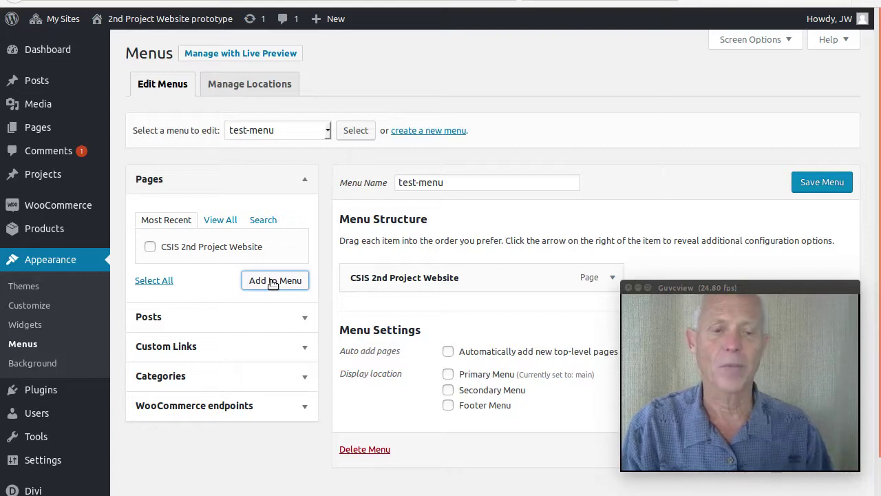
click(149, 316)
click(150, 276)
click(149, 293)
click(150, 308)
click(276, 350)
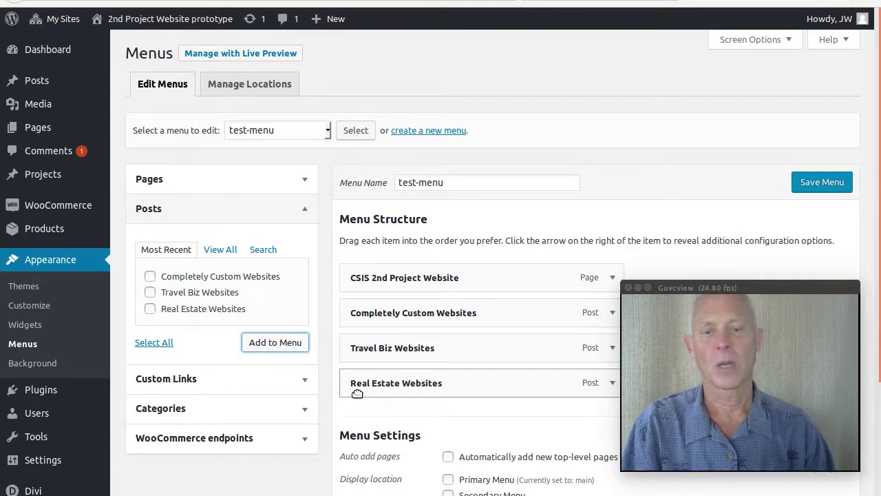
Add a custom link to test-menu with the URL # and the link text Posts.
click(305, 379)
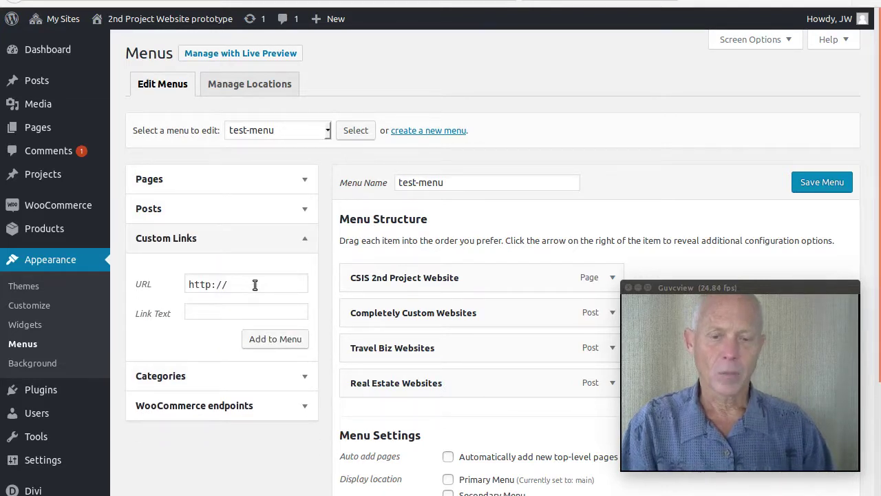
drag(255, 284, 98, 277)
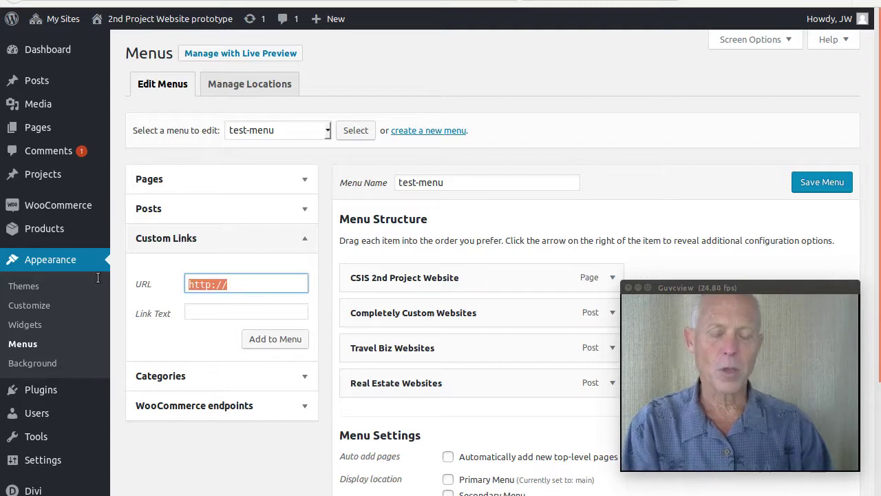
text(#)
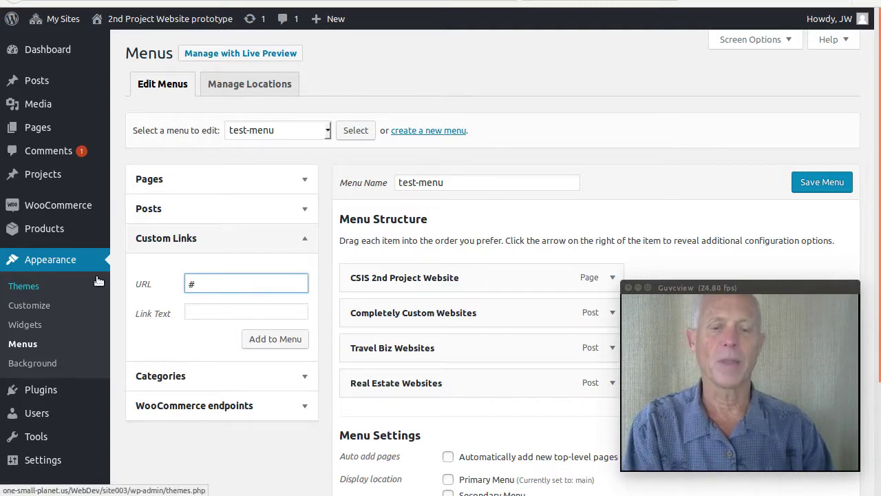
click(199, 313)
text(Posts)
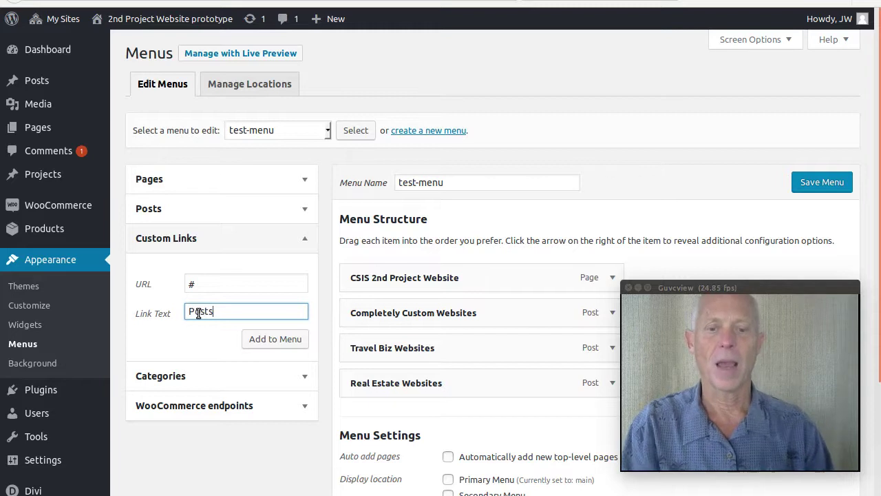
click(256, 342)
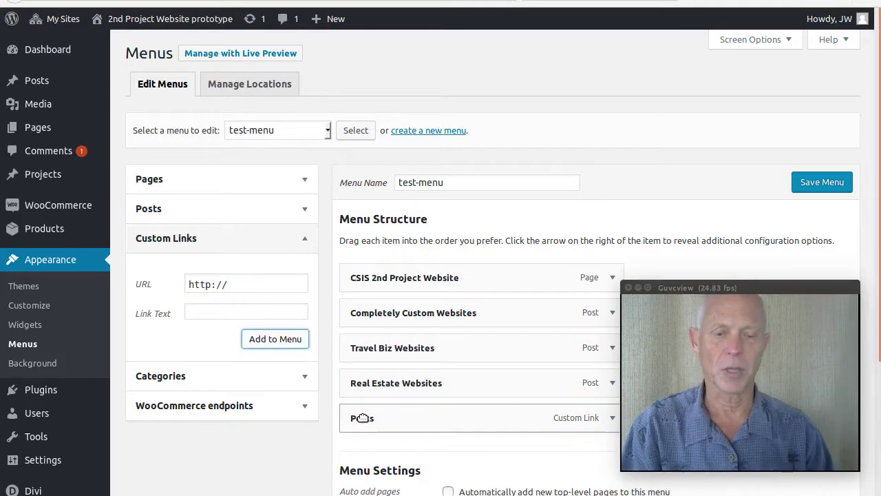
Move the Posts item directly below CSIS 2nd Project Website and nest the three post items under it as sub items.
drag(363, 418, 362, 310)
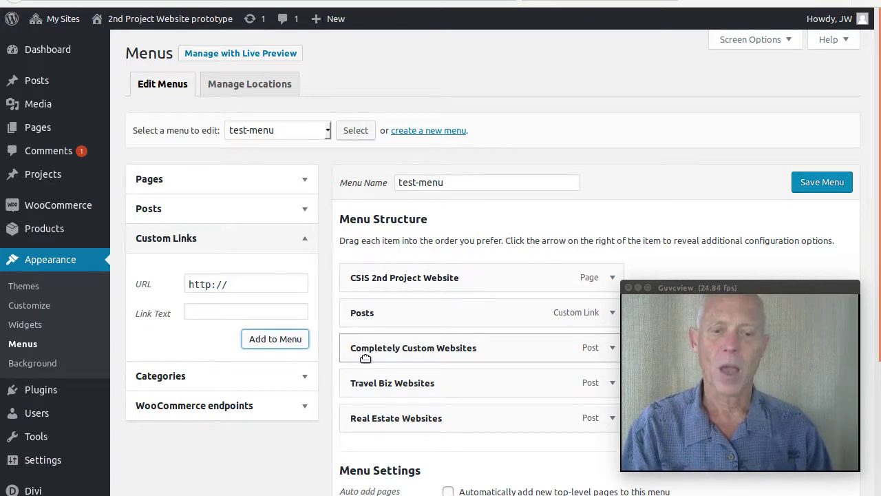
drag(366, 356, 403, 348)
drag(389, 395, 403, 396)
drag(375, 437, 400, 435)
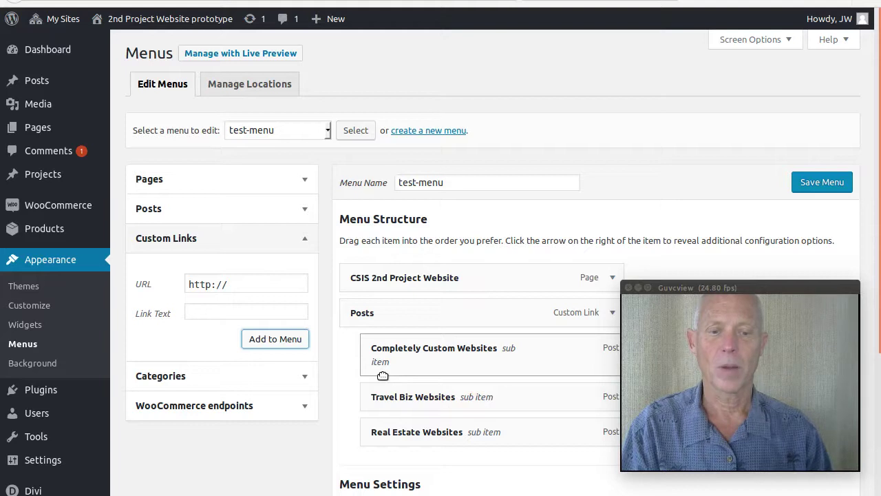
Change the navigation label of the CSIS 2nd Project Website menu item to Home.
click(610, 277)
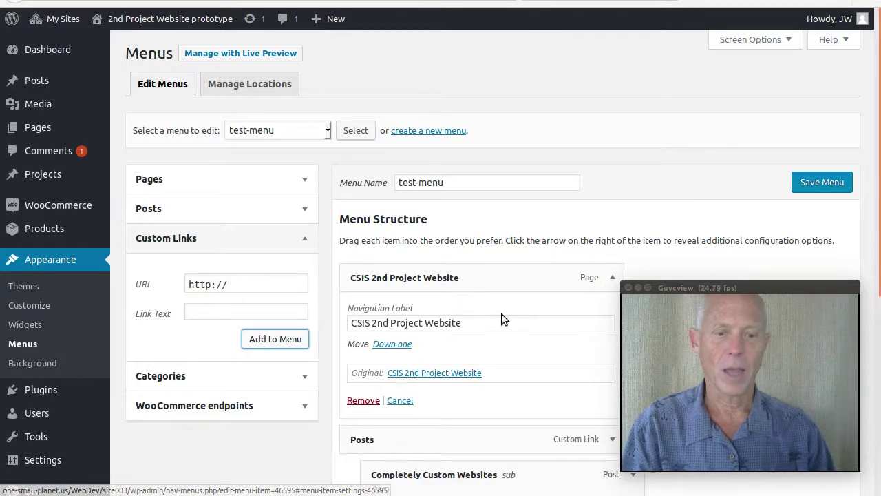
drag(483, 323, 277, 312)
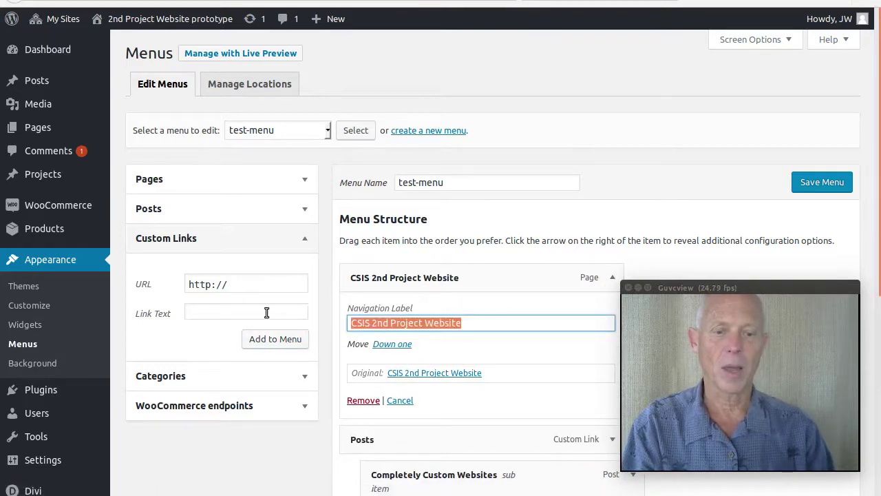
text(Home)
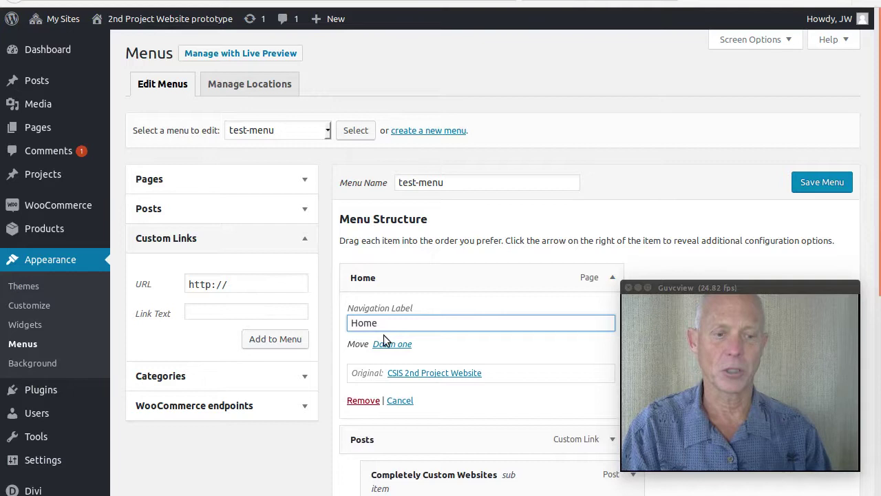
mouse_move(806, 283)
mouse_down()
mouse_move(504, 275)
mouse_move(449, 259)
mouse_move(807, 284)
mouse_move(799, 286)
mouse_up()
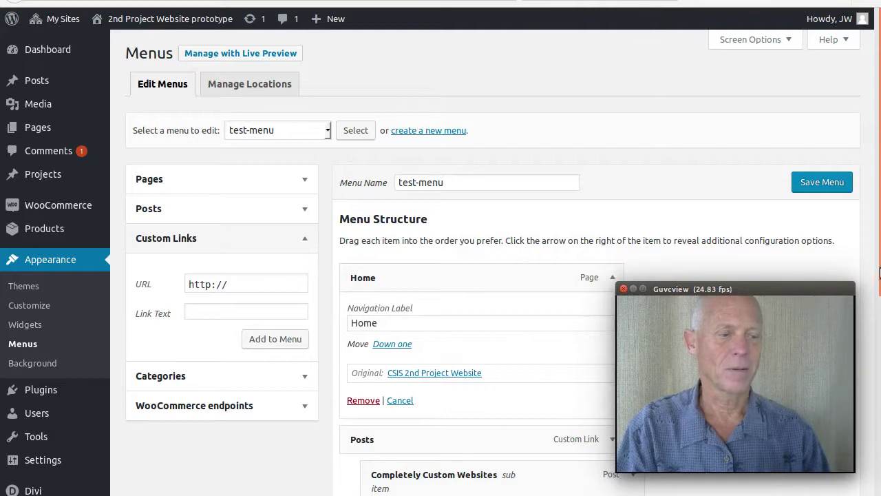
Save test-menu and review its updated menu structure.
mouse_move(879, 261)
mouse_down()
mouse_move(880, 432)
mouse_move(880, 263)
mouse_up()
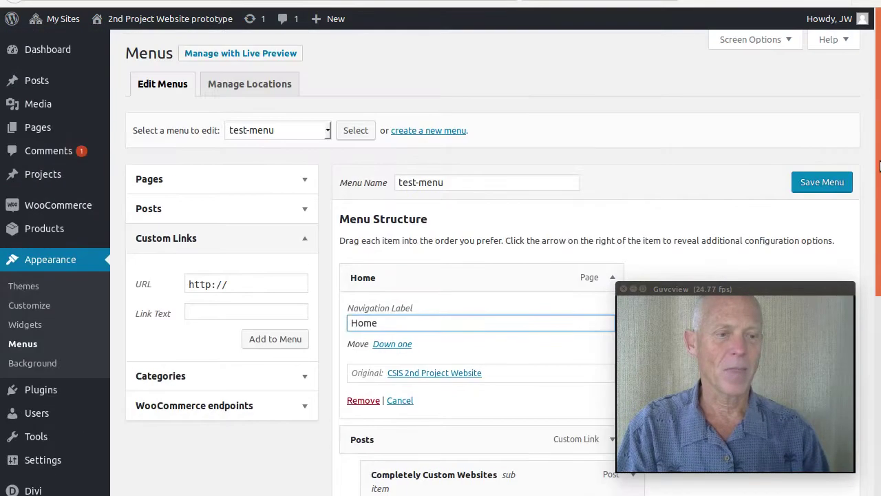
click(814, 184)
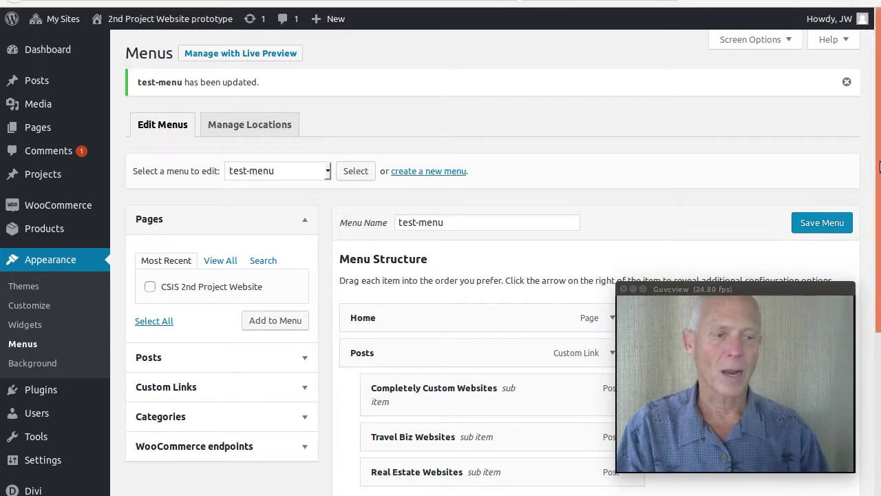
scroll(880, 169, down, 3)
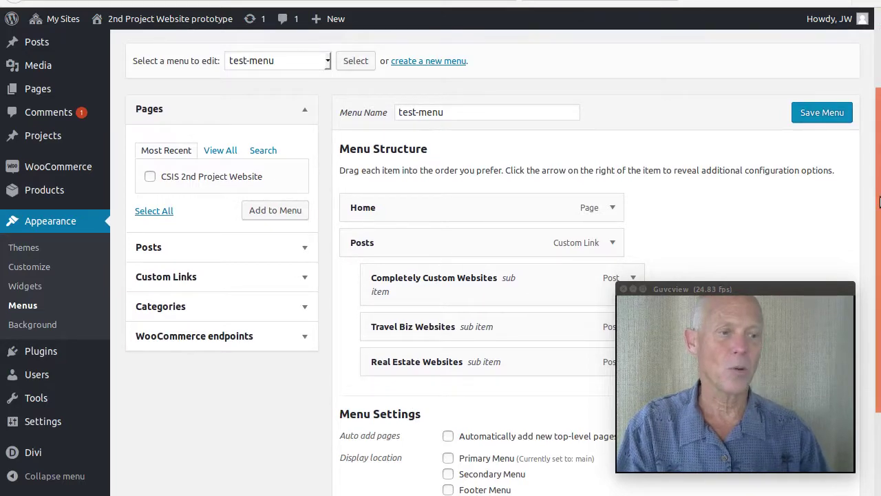
scroll(877, 201, up, 3)
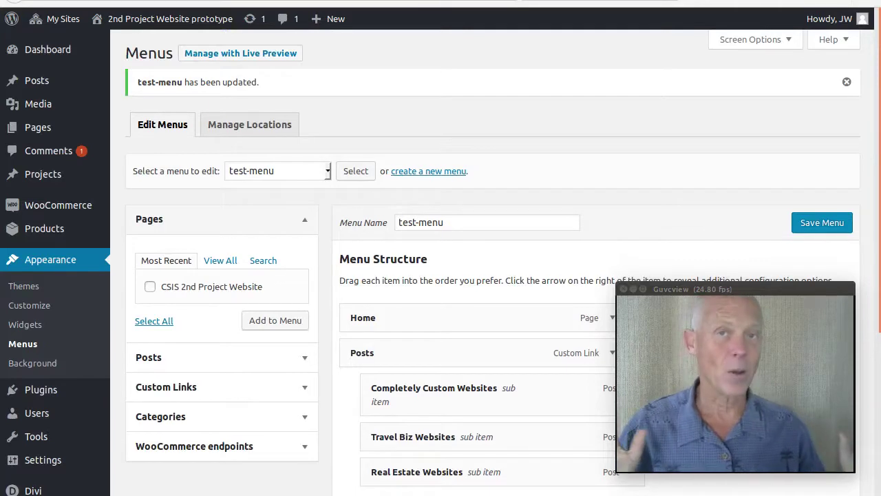
Examine which menus can be assigned to the Footer Menu and Primary Menu theme locations, leaving the assignments as they are.
click(229, 124)
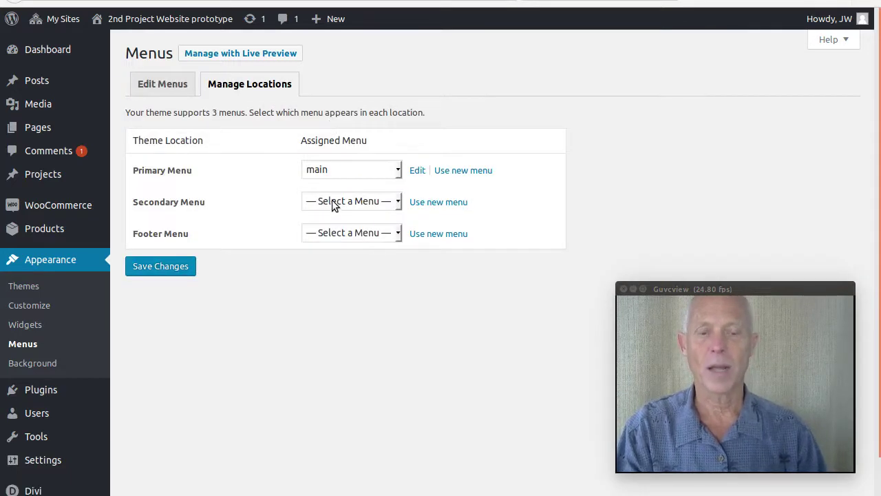
click(331, 235)
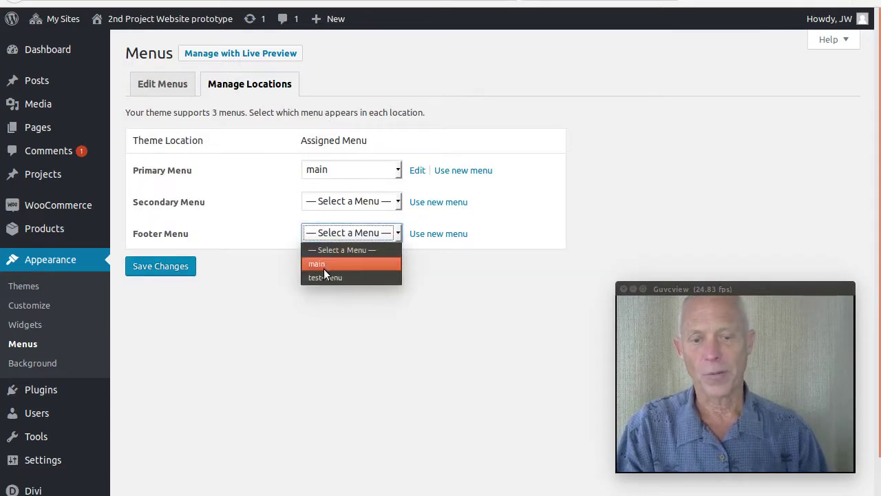
click(272, 270)
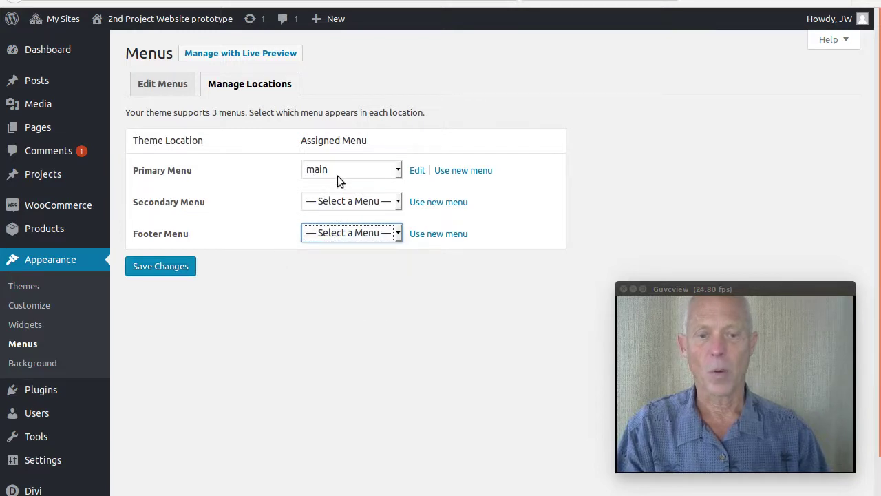
click(349, 168)
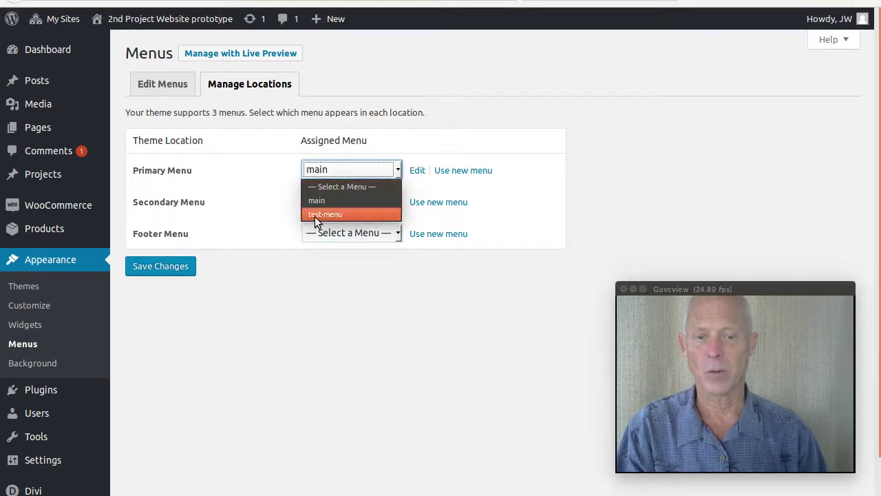
click(243, 329)
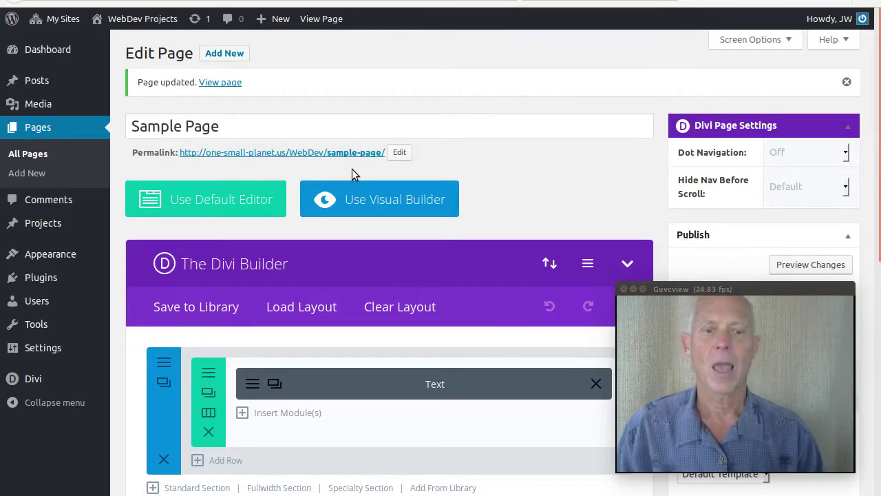
Set the template of Sample Page to Blank Page and update the page.
drag(879, 158, 879, 338)
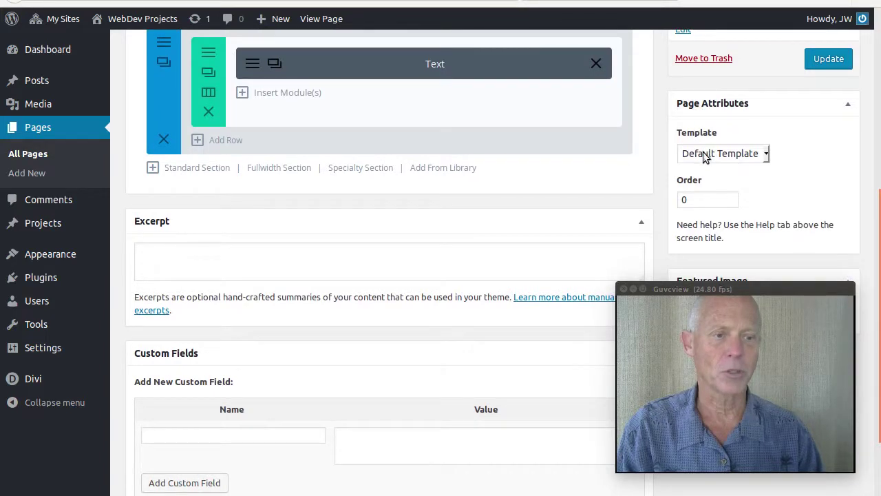
click(703, 157)
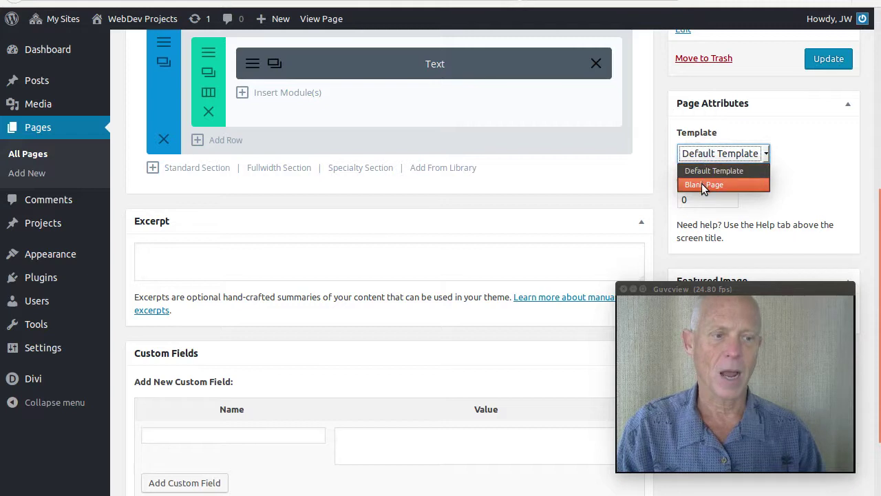
click(742, 183)
click(819, 61)
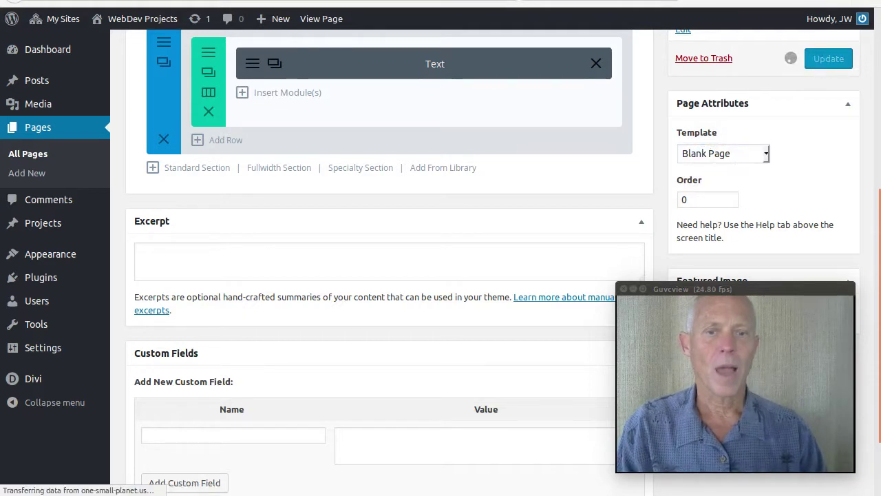
Examine the live site's header menu and the General, Navigation, Builder and Layout sections of the Divi Theme Options.
key(ctrl+Tab)
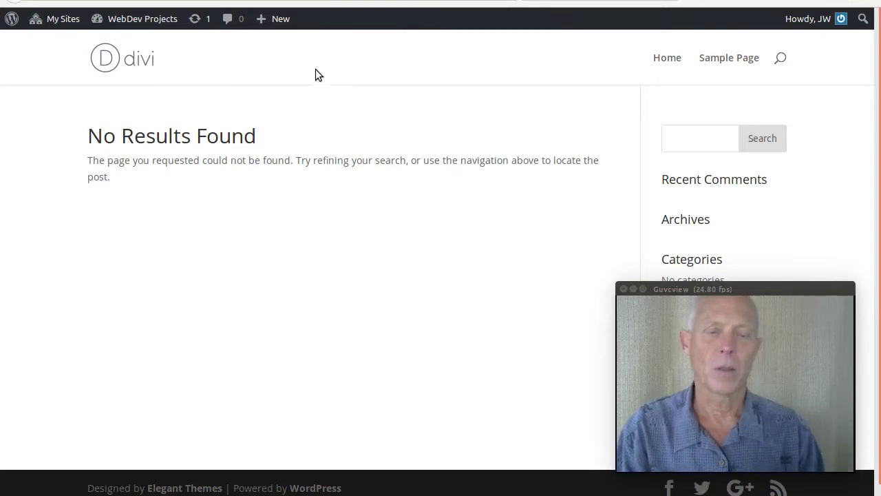
key(ctrl+Tab)
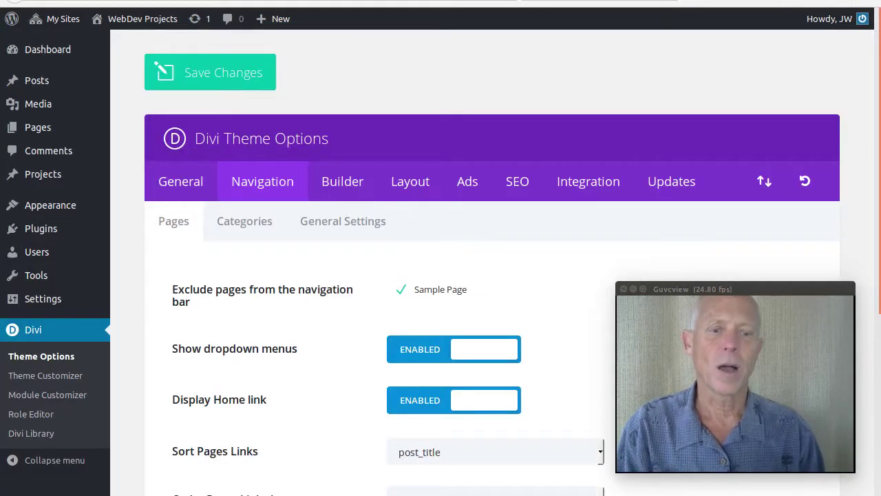
key(ctrl+Tab)
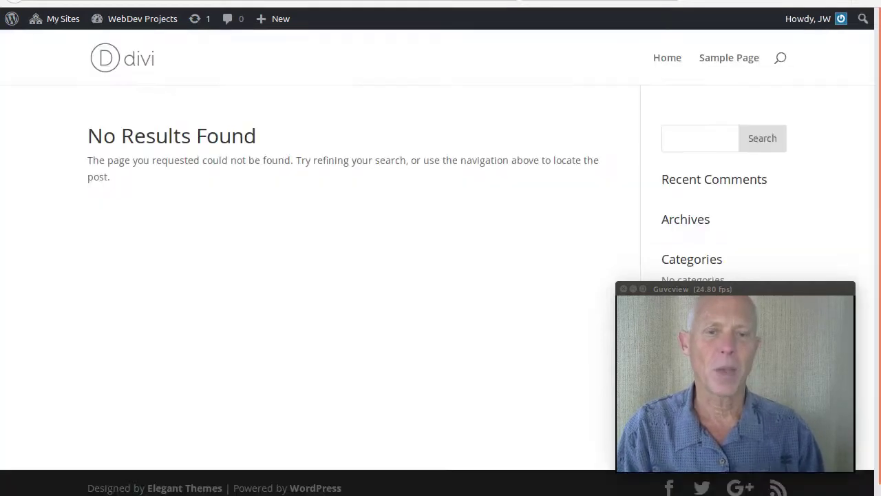
key(ctrl+Tab)
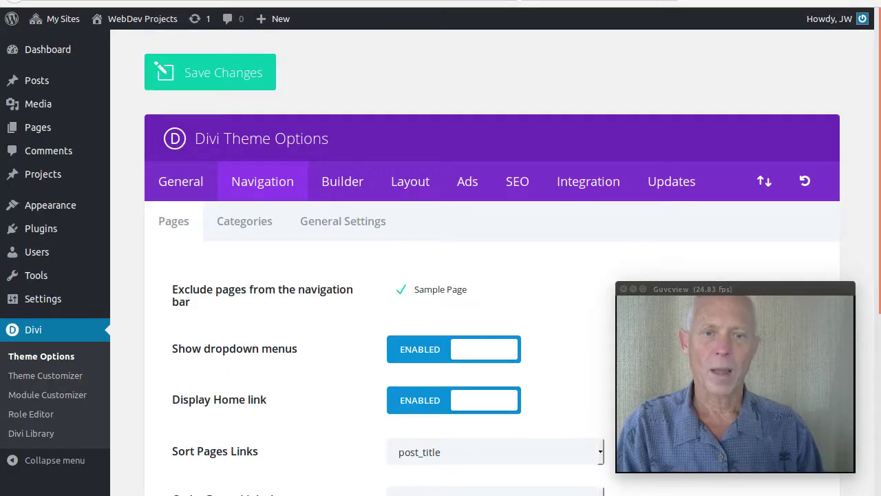
click(28, 358)
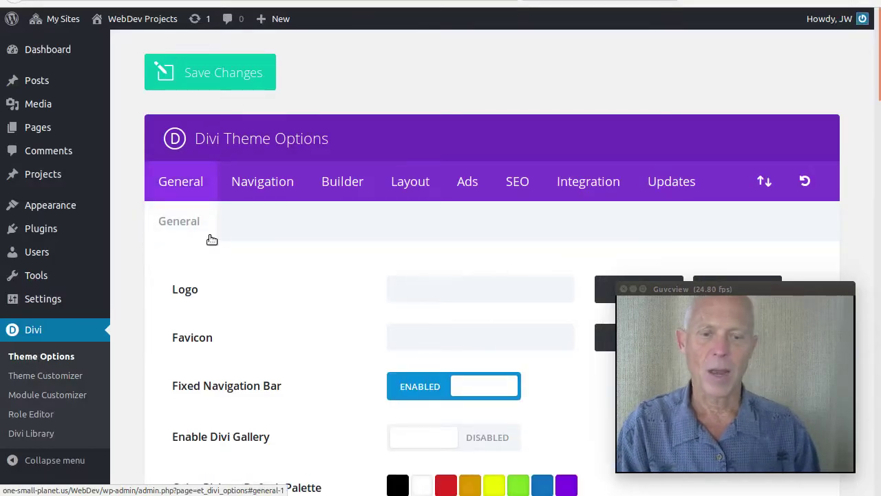
click(273, 184)
click(340, 181)
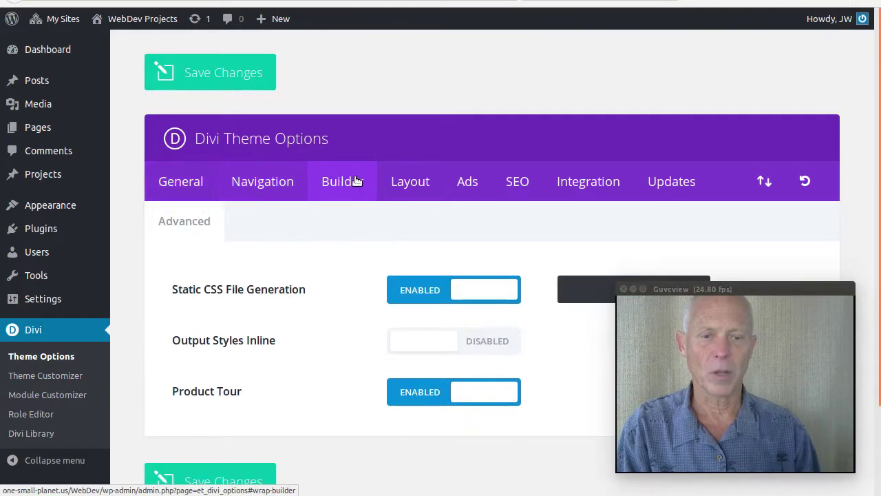
click(408, 181)
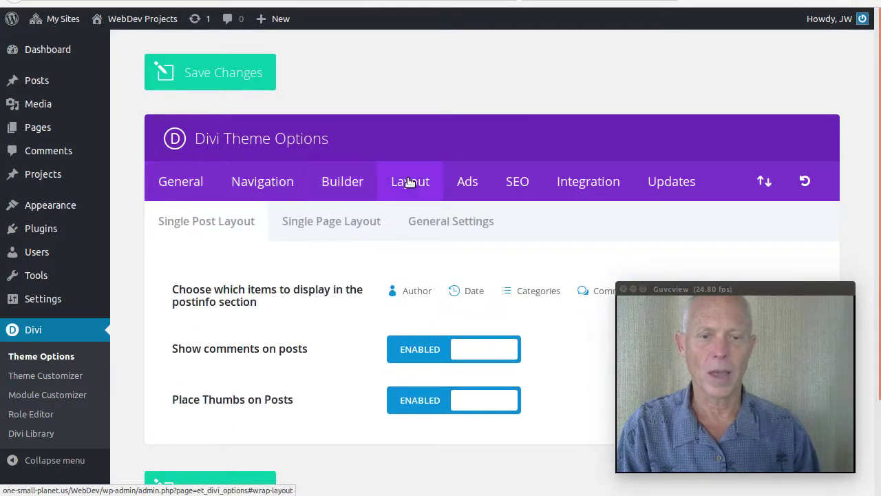
Exclude Sample Page from the navigation bar in the Divi Theme Options, save the changes and reload the live site.
click(256, 183)
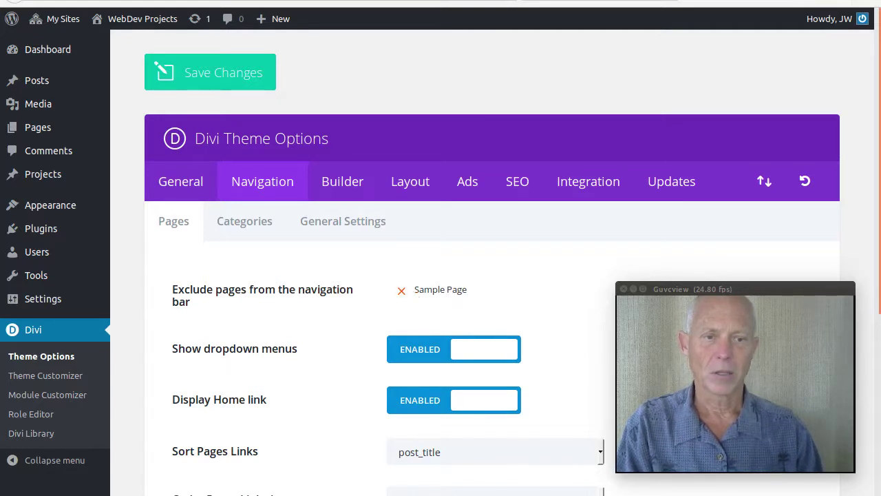
click(434, 1)
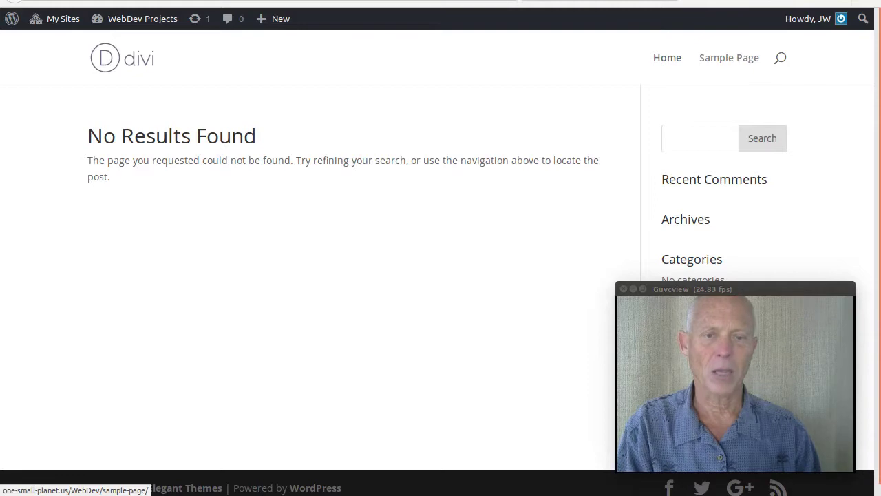
click(276, 0)
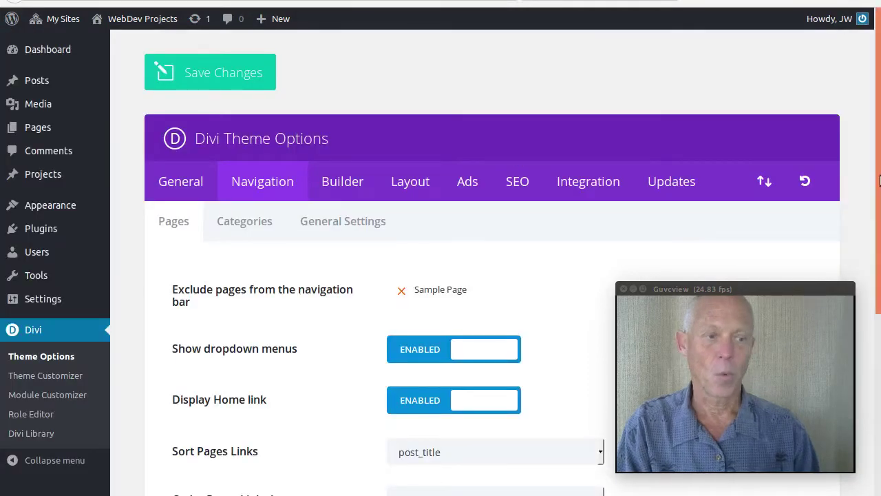
scroll(879, 181, down, 5)
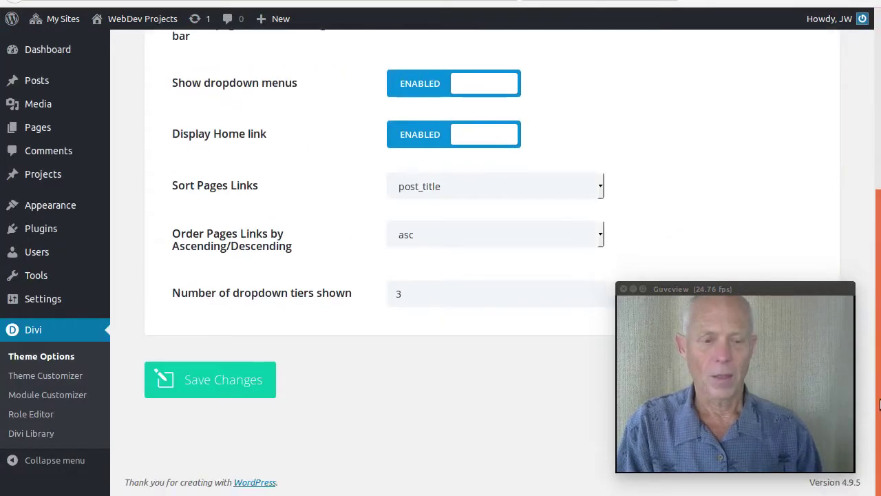
click(232, 384)
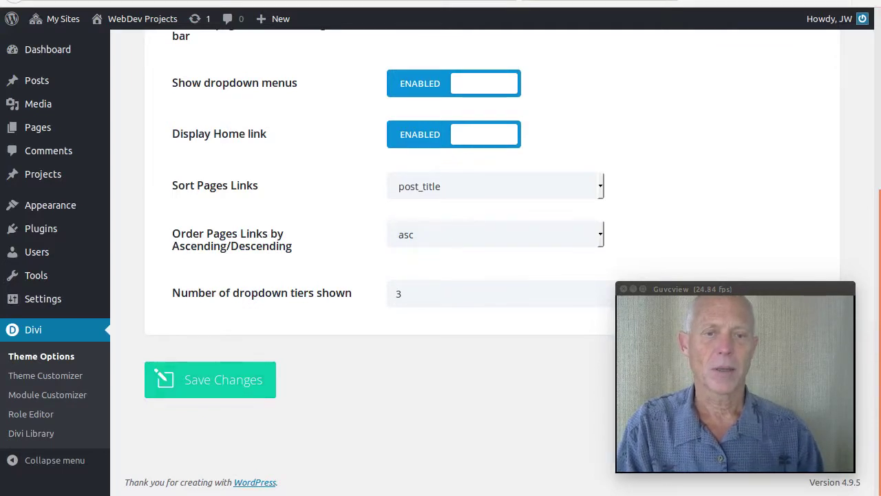
key(ctrl+Tab)
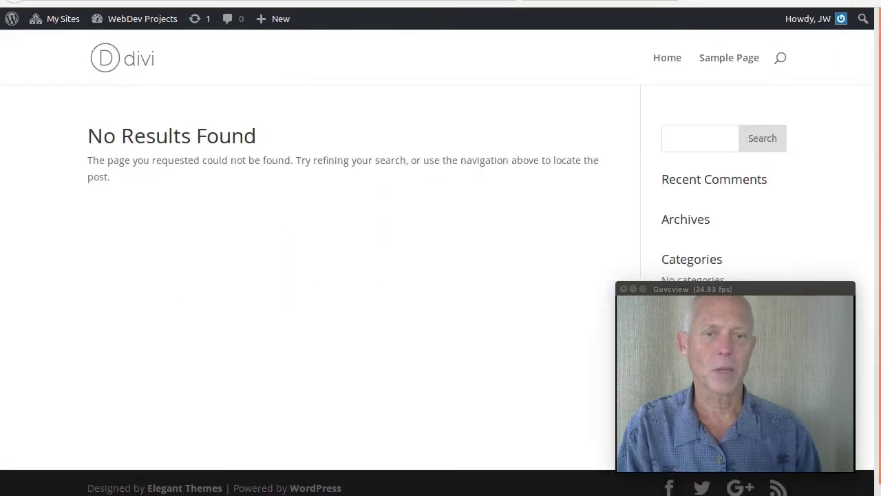
key(F5)
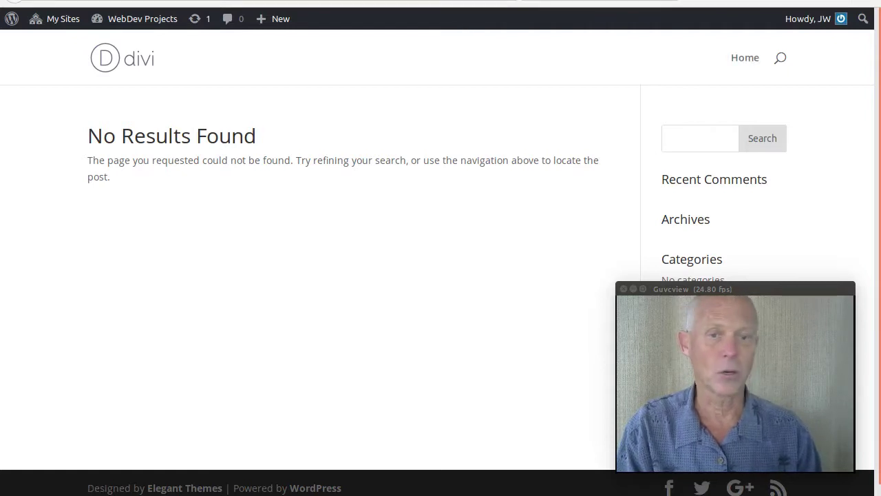
Disable the Display Home link option in the Divi navigation settings, save the changes and check the live site's header.
key(ctrl+Tab)
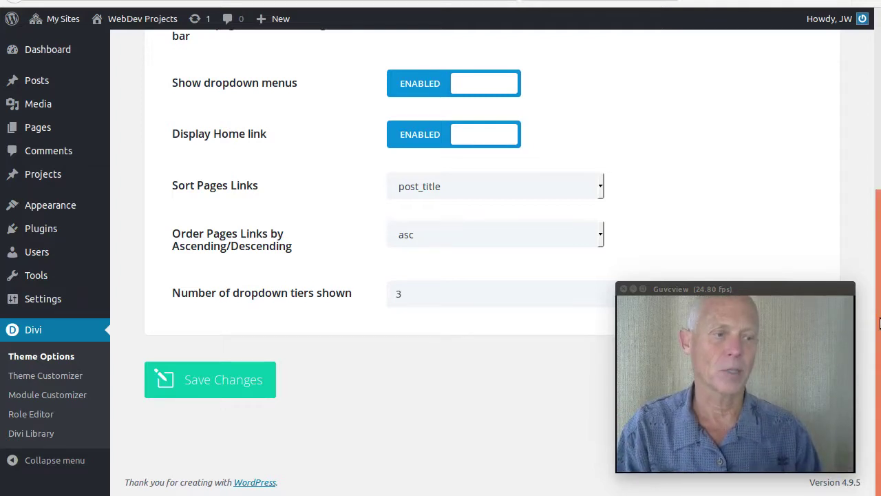
drag(879, 318, 879, 131)
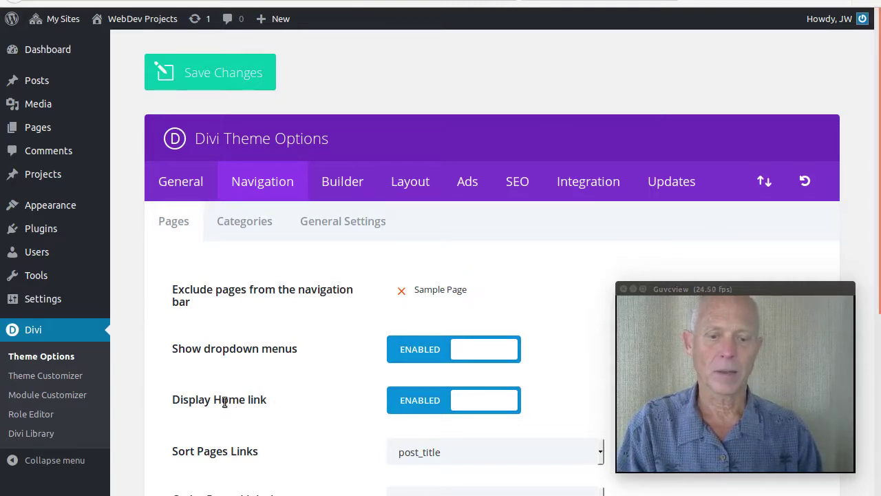
click(421, 401)
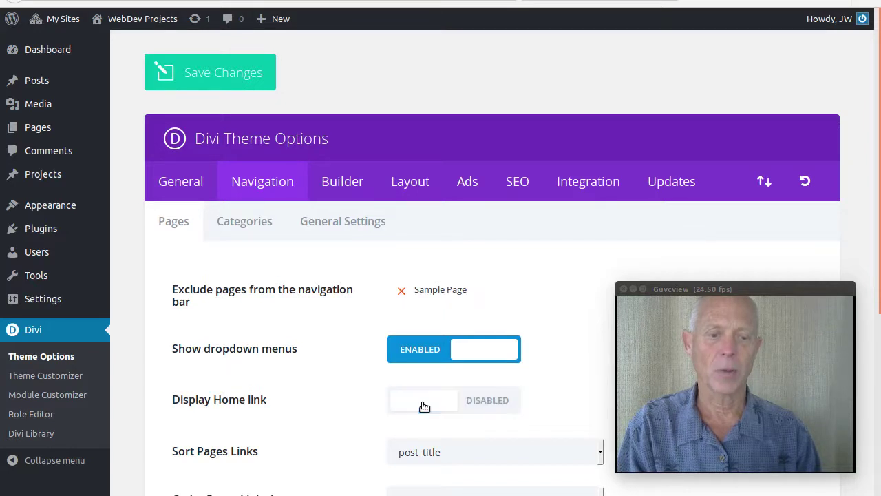
scroll(301, 414, down, 4)
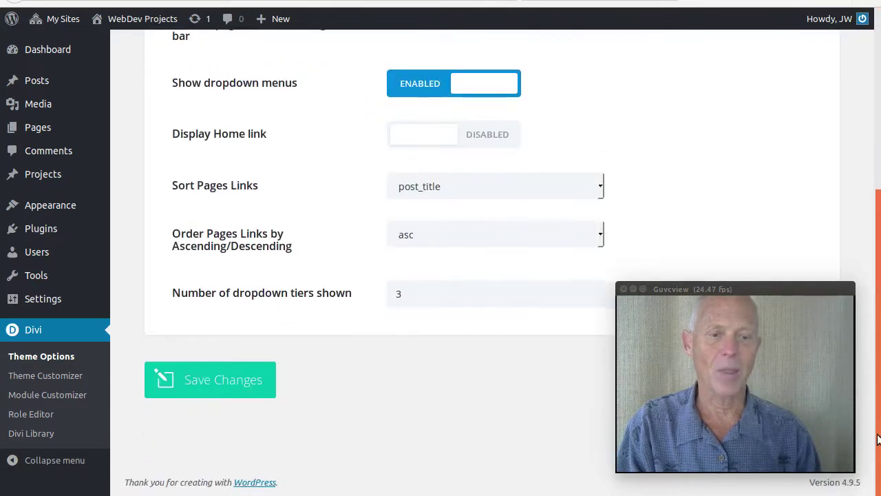
click(232, 382)
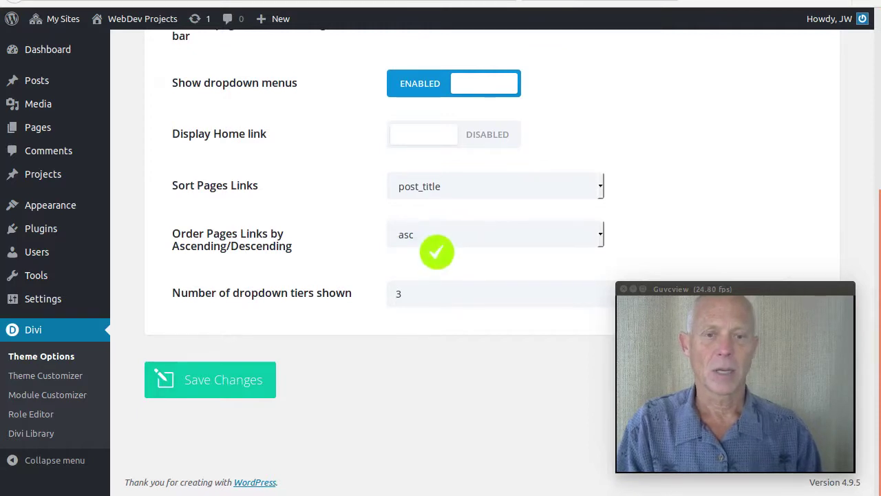
click(386, 2)
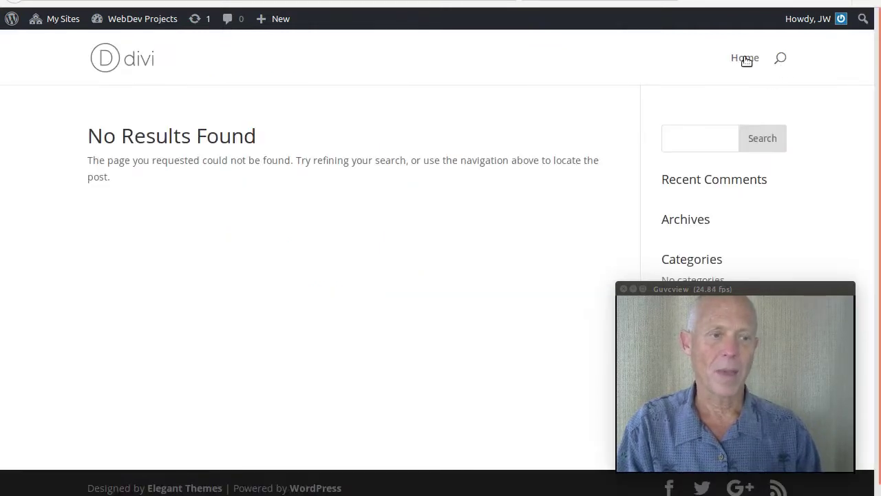
key(F5)
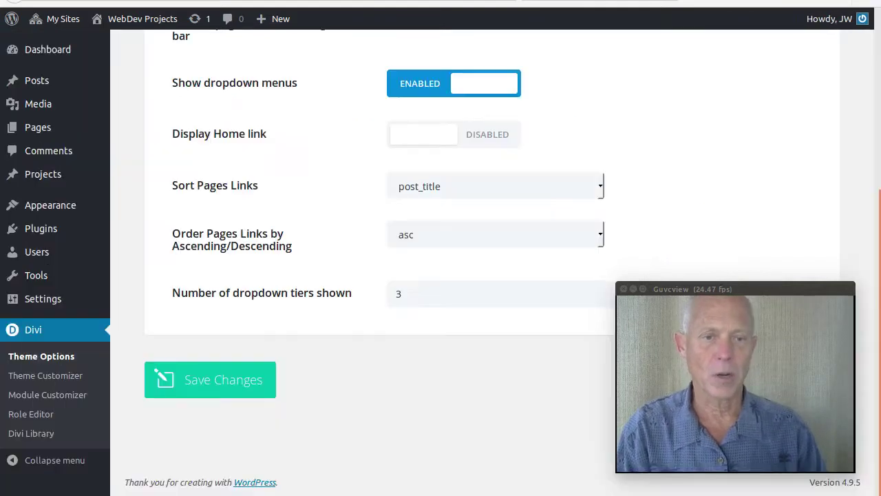
click(344, 1)
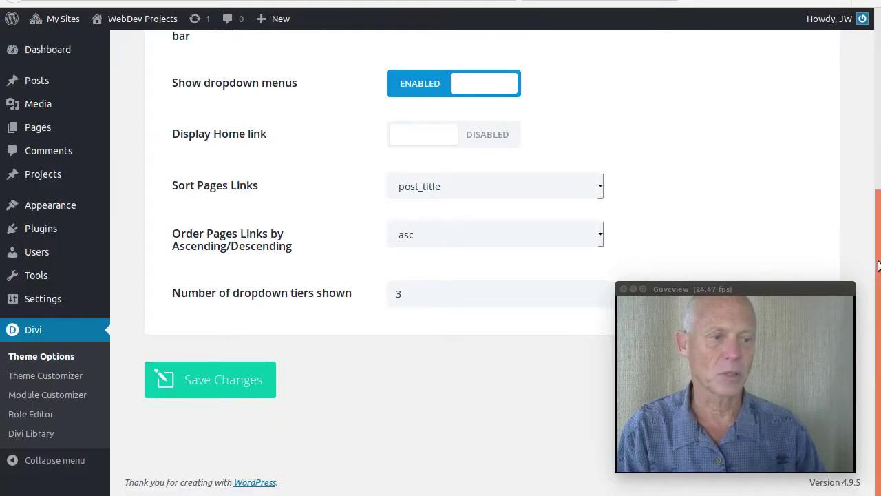
drag(879, 268, 879, 76)
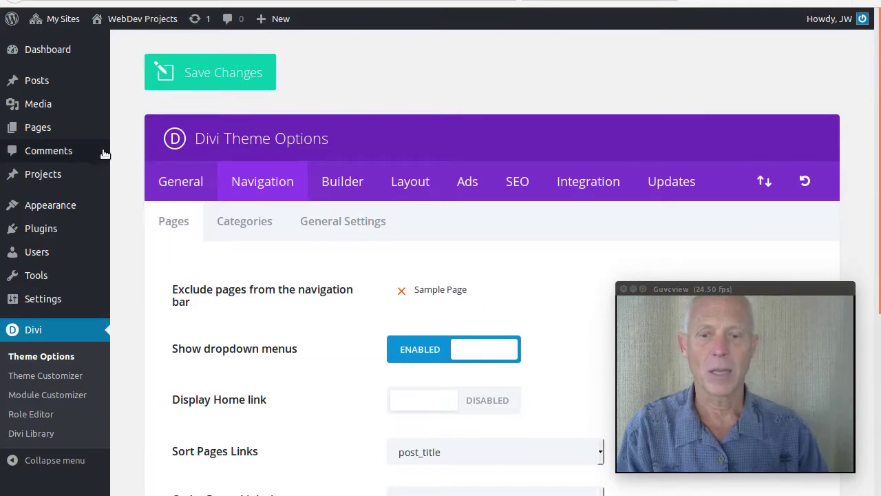
Review the Categories and General Settings sections of the Divi navigation options.
mouse_move(41, 205)
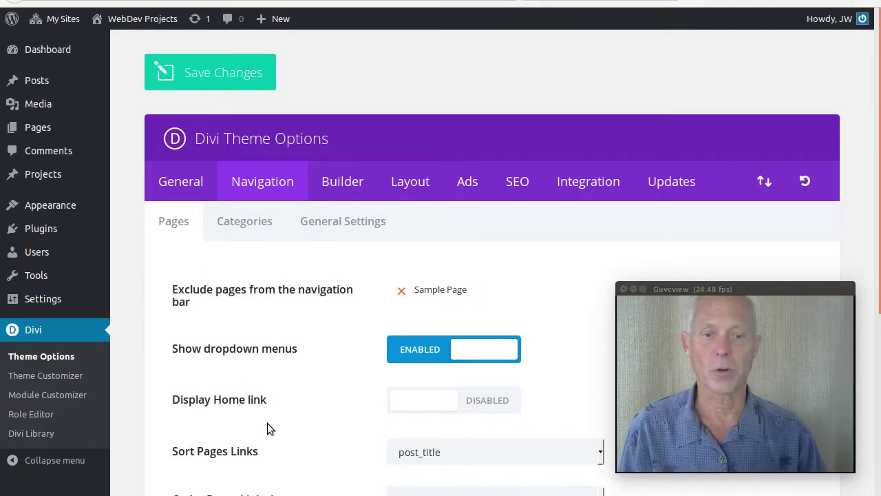
click(241, 224)
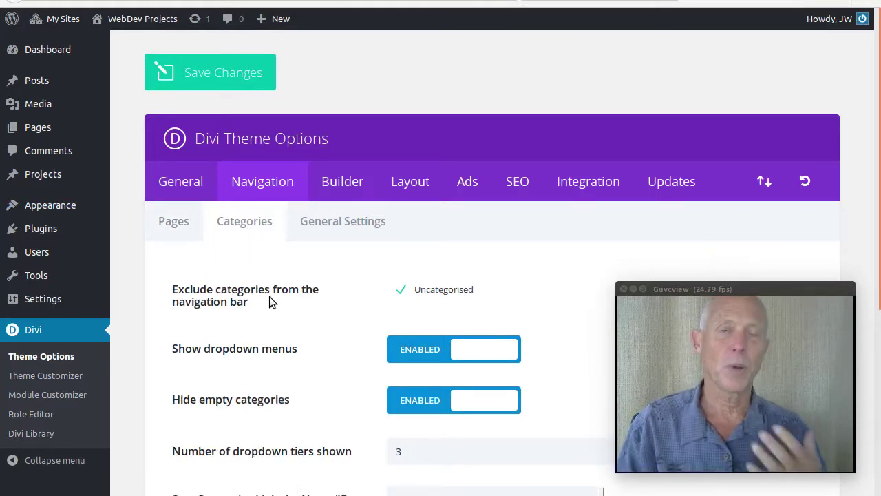
click(332, 228)
click(259, 227)
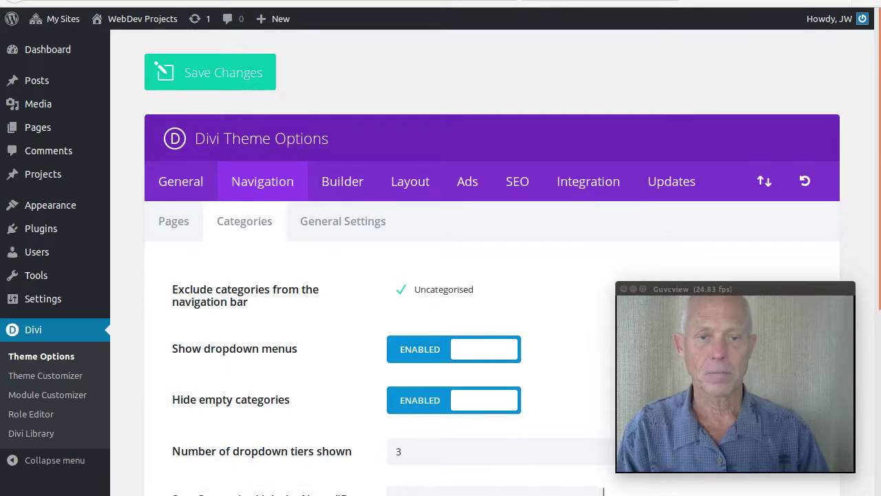
Switch to the 2nd Project Website prototype and examine the upper part of its live home page.
click(260, 1)
click(138, 1)
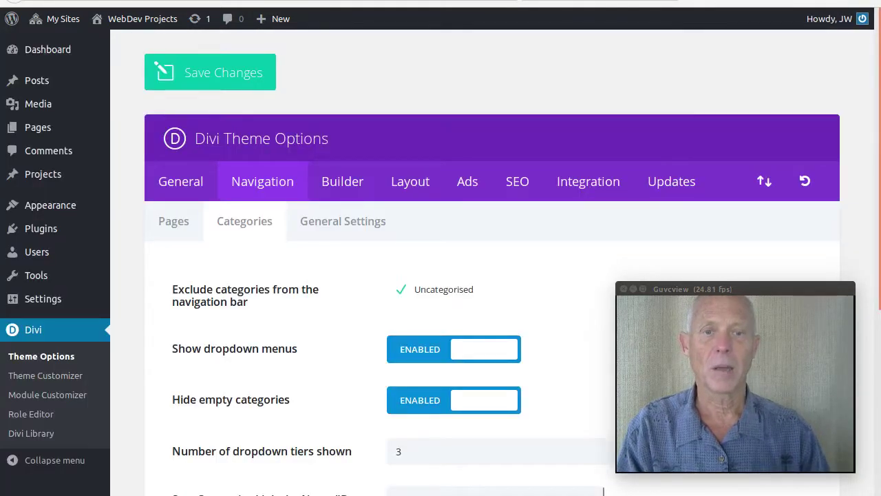
click(372, 1)
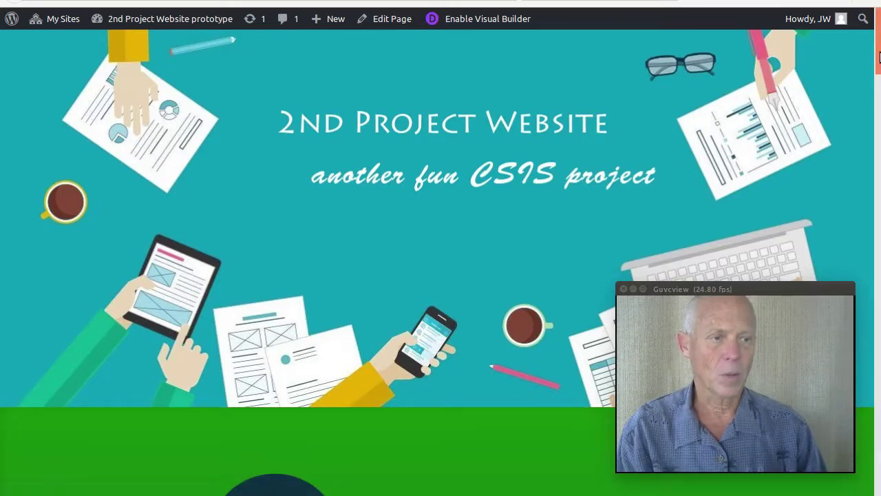
scroll(879, 66, down, 2)
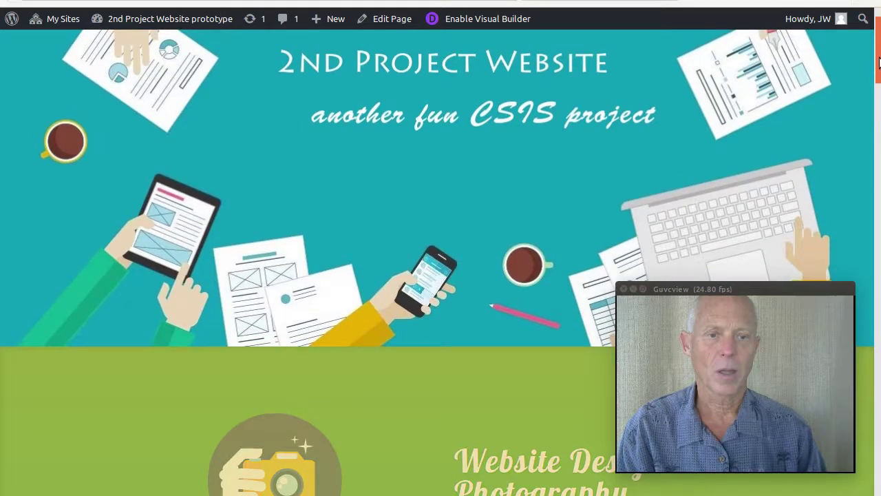
scroll(879, 47, up, 2)
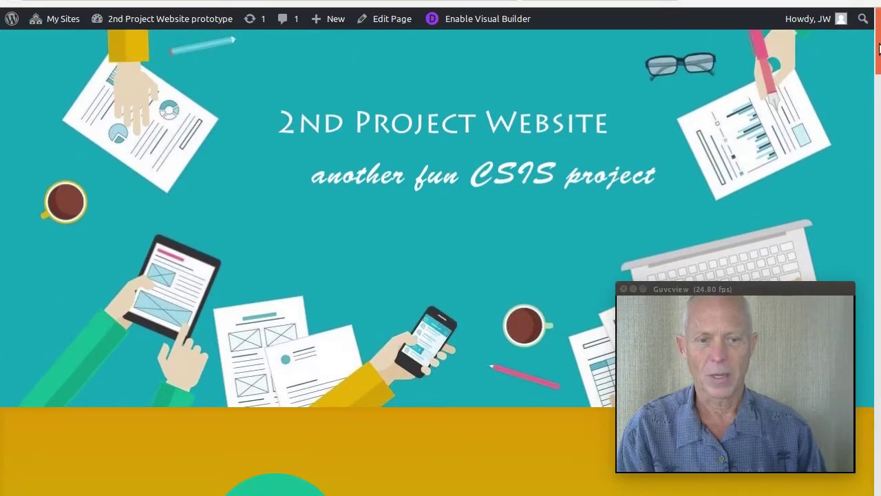